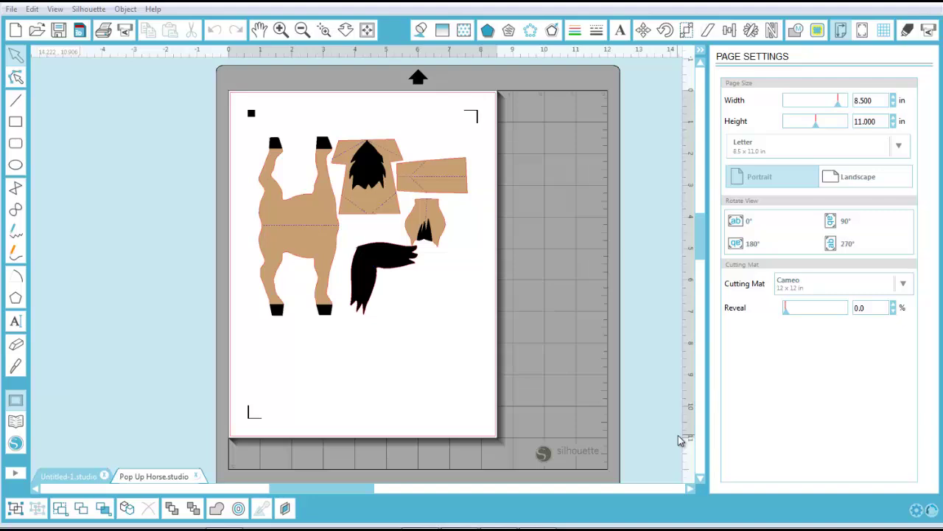
Open the registration mark settings and review the available mark styles.
left_click(863, 34)
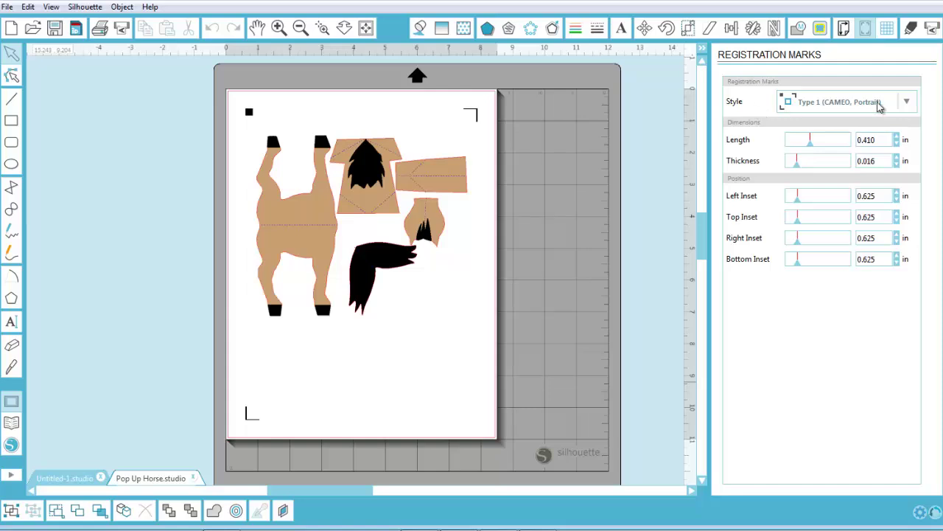
left_click(906, 104)
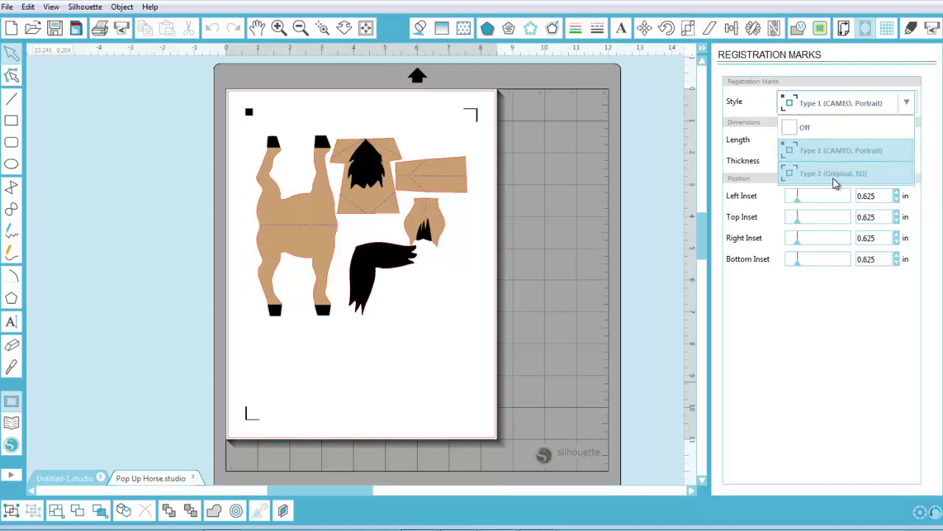
left_click(622, 289)
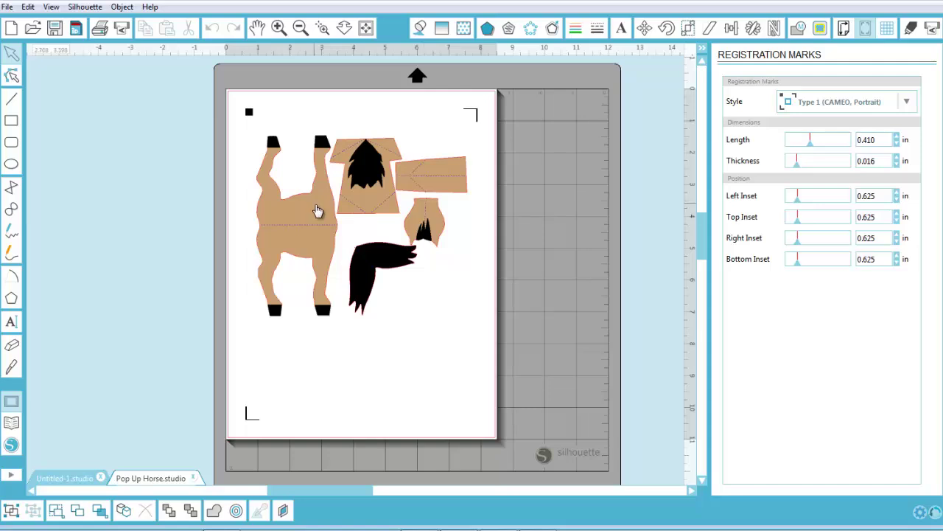
left_click_drag(324, 219, 311, 213)
key("Escape")
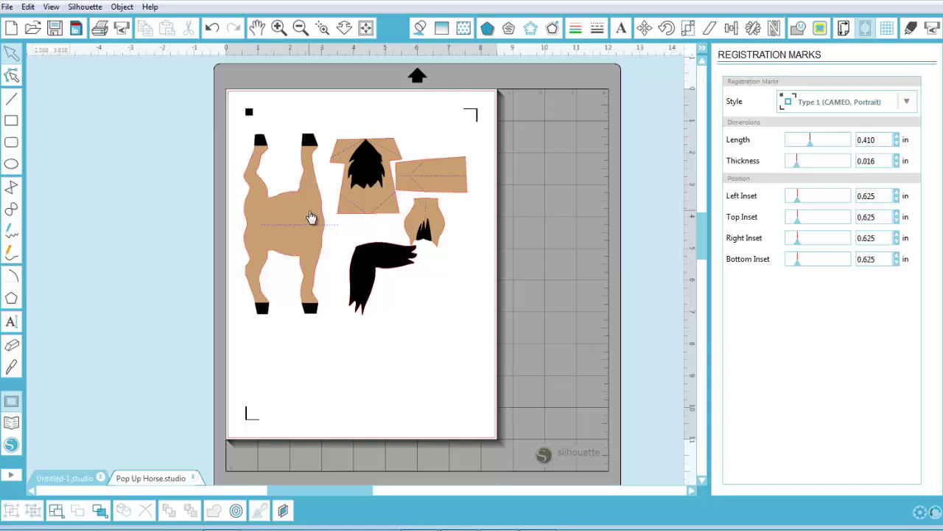
left_click(211, 28)
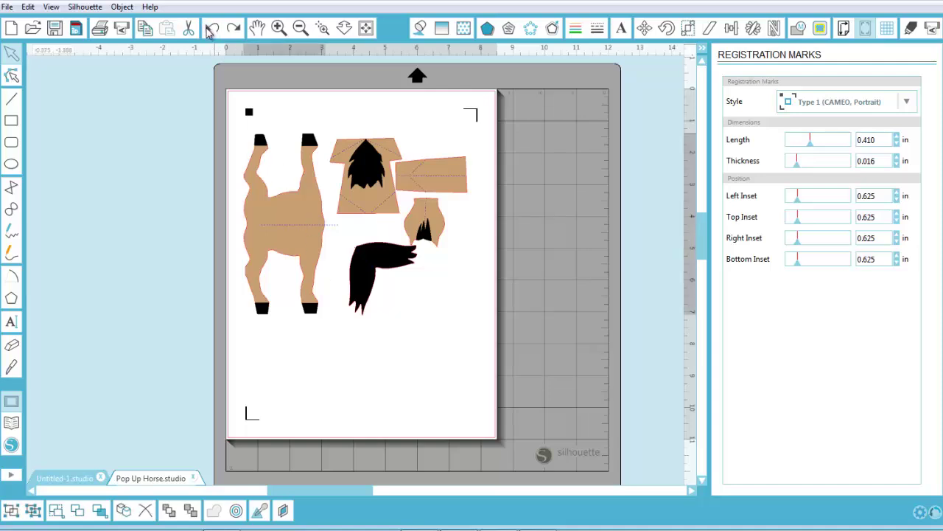
left_click(211, 29)
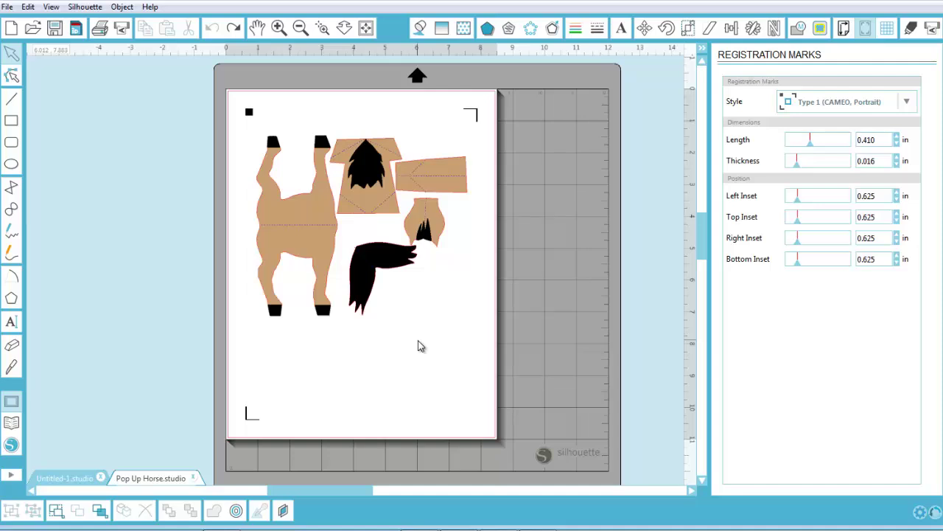
In the cut settings by color, enable the red RGB (244,0,0) and RGB (255,0,0) lines for cutting.
left_click(911, 29)
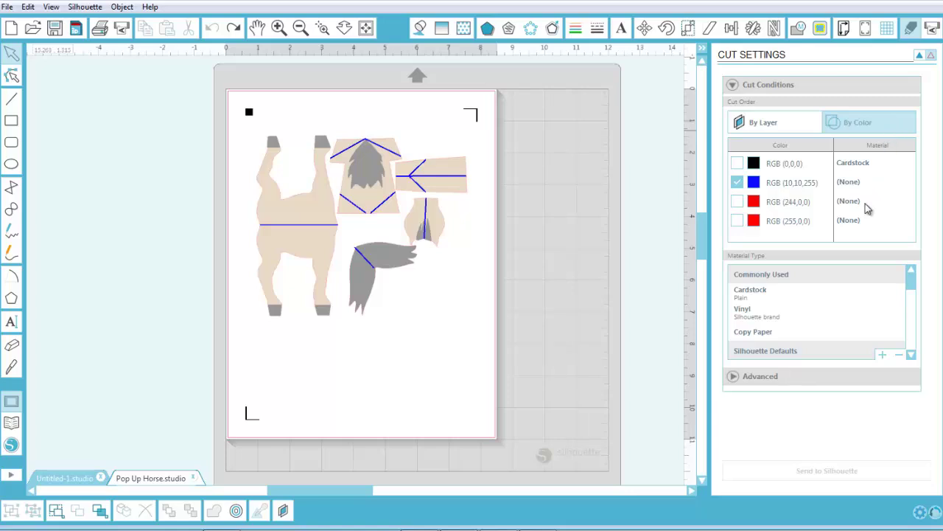
left_click(826, 289)
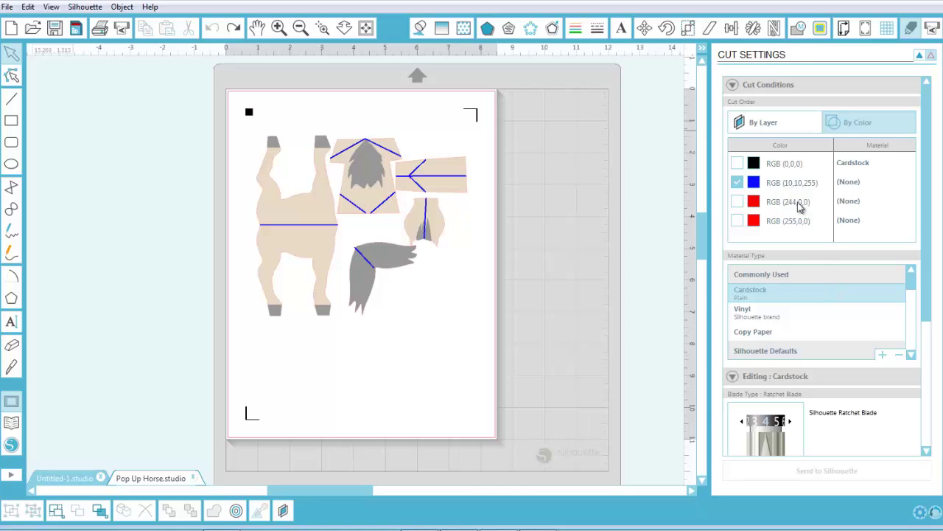
left_click(738, 202)
left_click(740, 221)
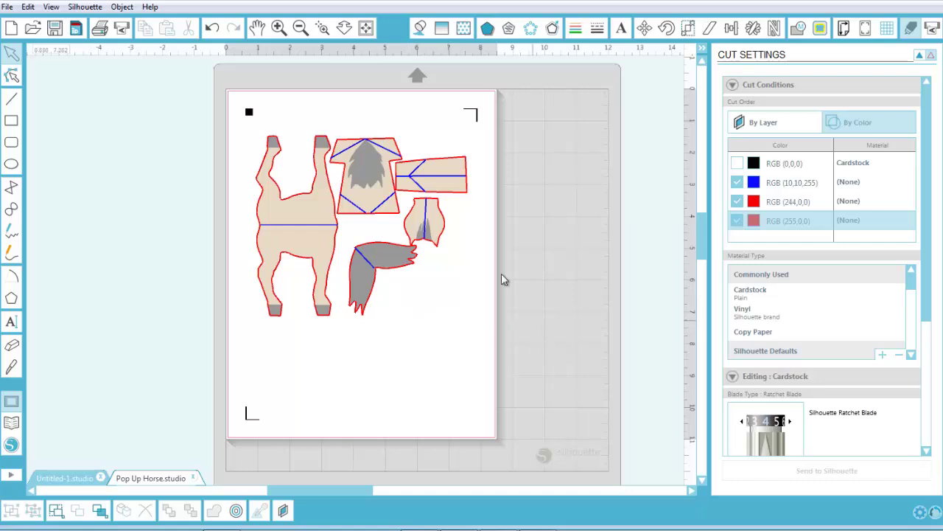
Review the page settings, and toggle the RGB (244,0,0) cut lines off and on in the cut settings.
left_click(844, 28)
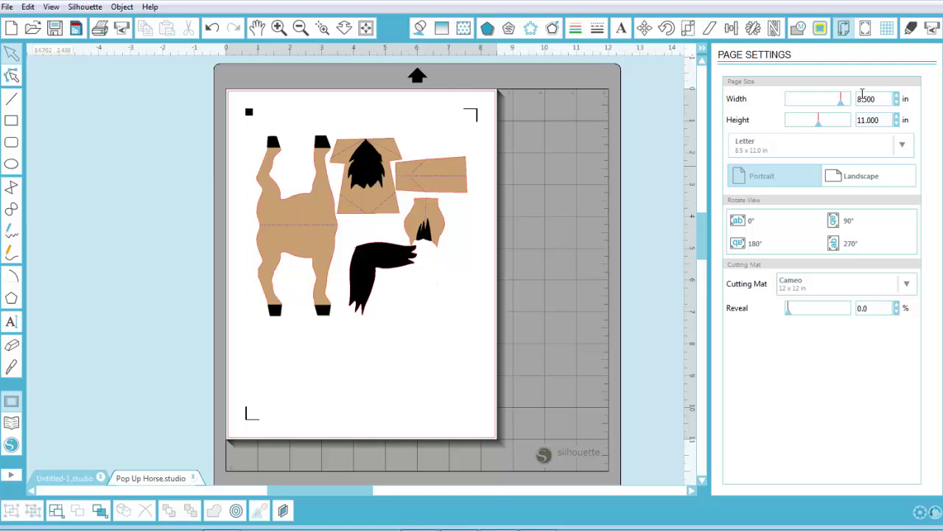
left_click(909, 31)
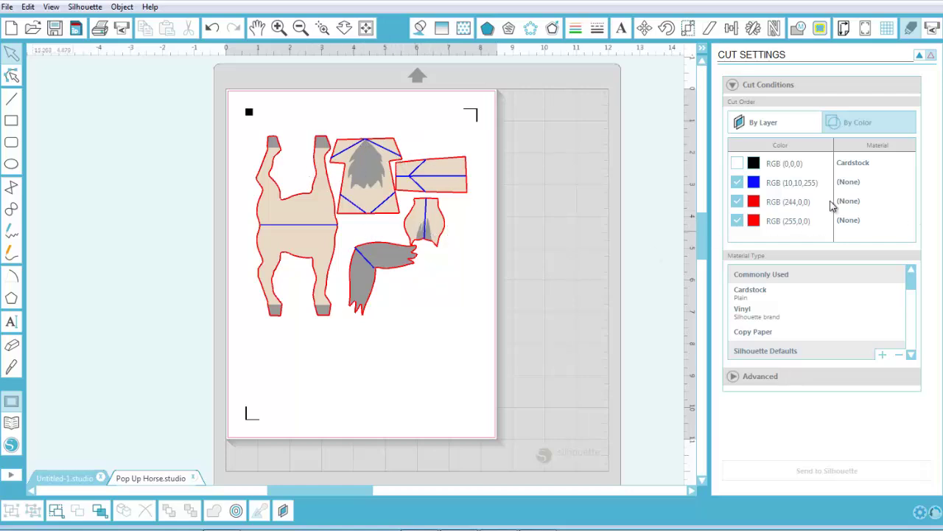
left_click(738, 202)
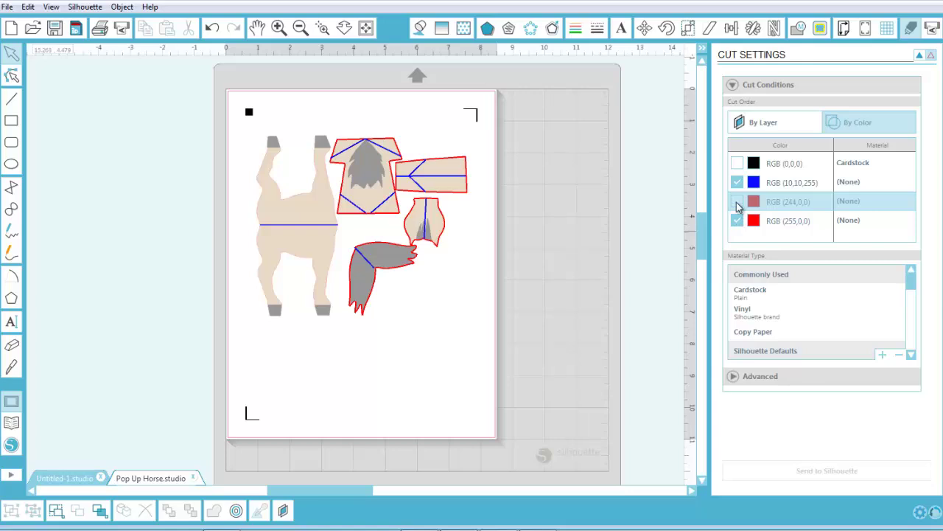
left_click(738, 203)
Exclude the blue RGB (10,10,255) fold lines from cutting, assign them Cardstock and review that material's blade settings.
left_click(738, 182)
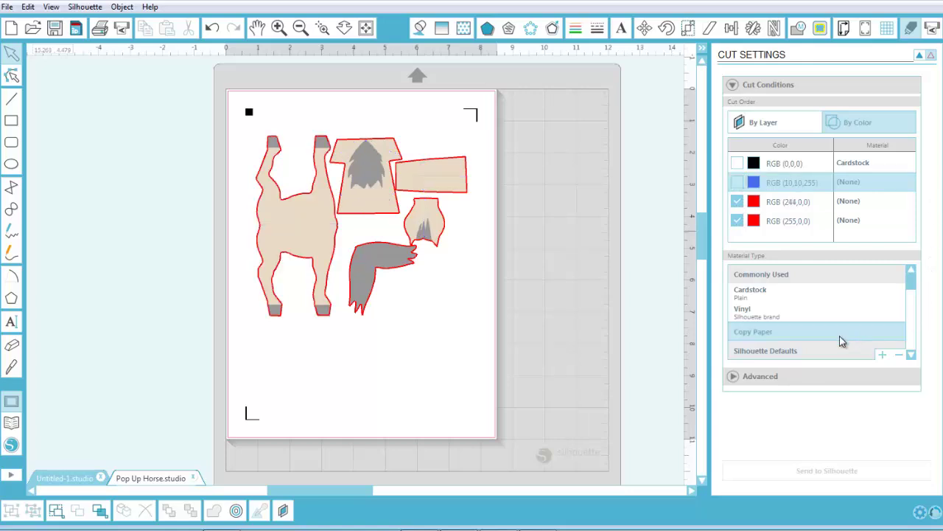
left_click(802, 300)
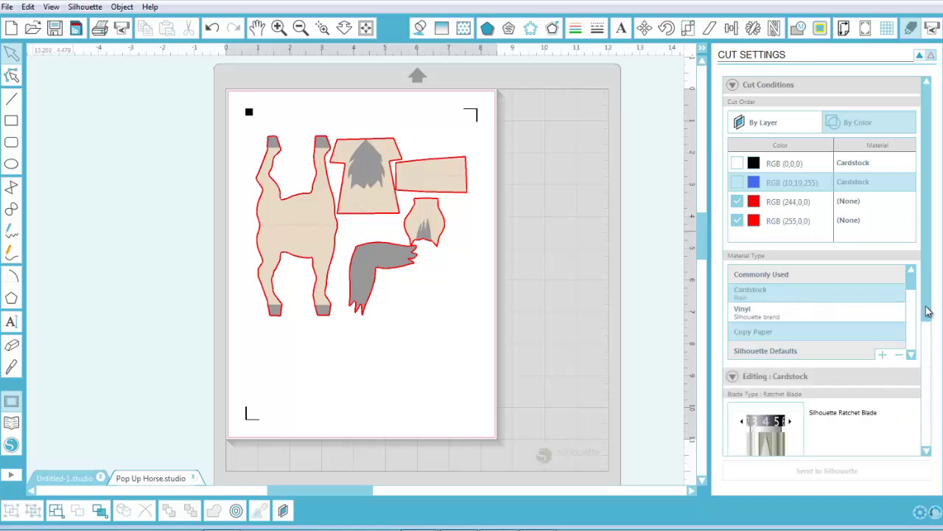
left_click_drag(926, 310, 812, 401)
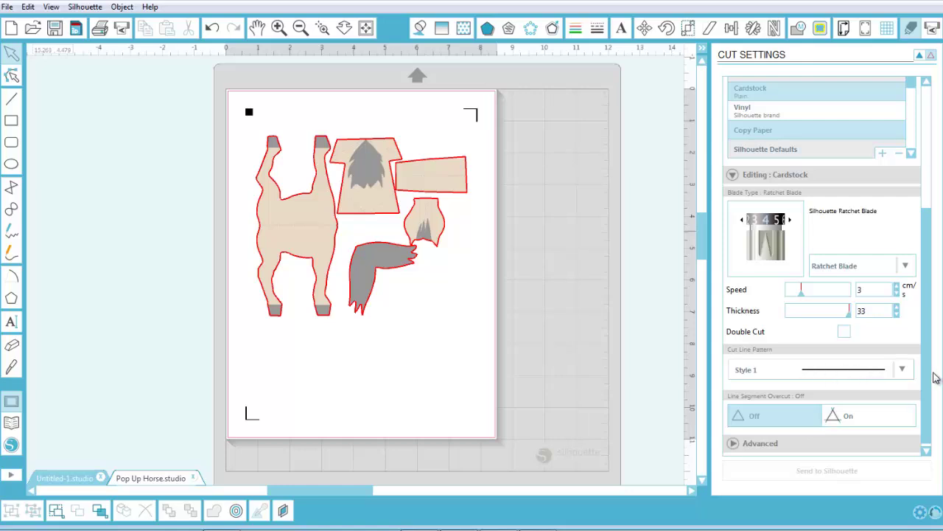
left_click_drag(931, 369, 931, 234)
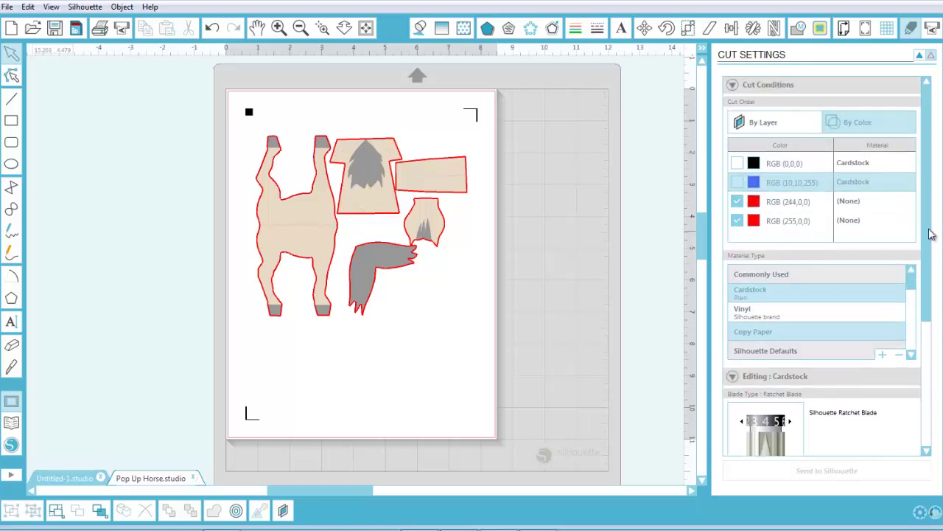
Disable both red line colors and enable only the blue RGB (10,10,255) fold lines for cutting.
left_click(737, 202)
left_click(738, 221)
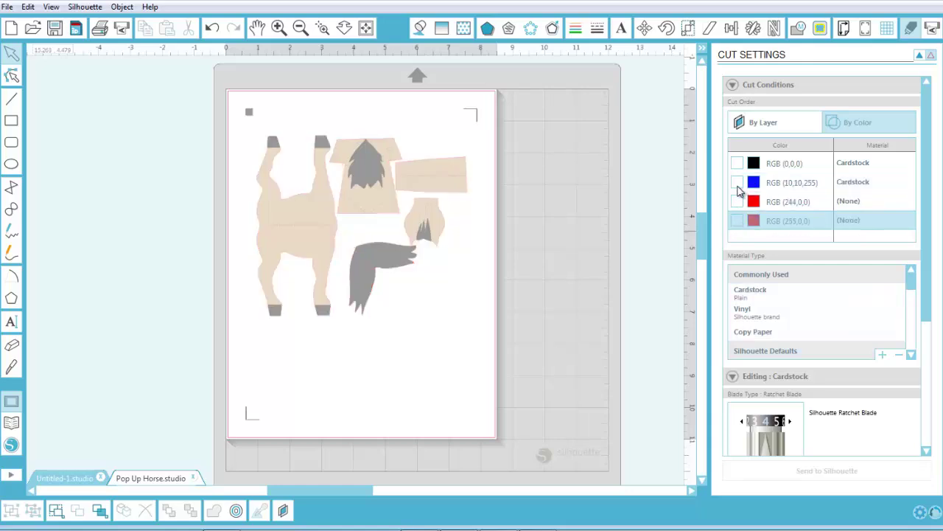
left_click(738, 182)
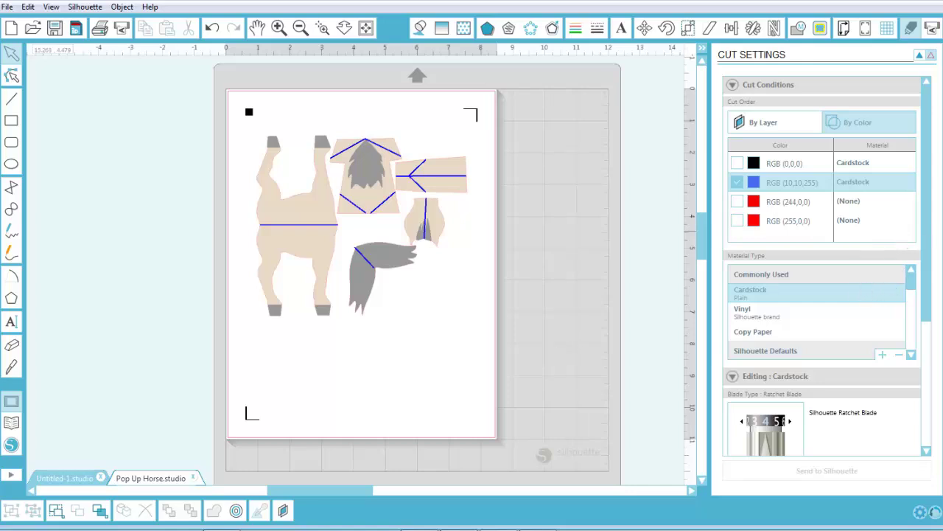
Set the cut line pattern for the blue fold lines' Cardstock material to the dashed Style 4.
scroll(933, 236, "down", 5)
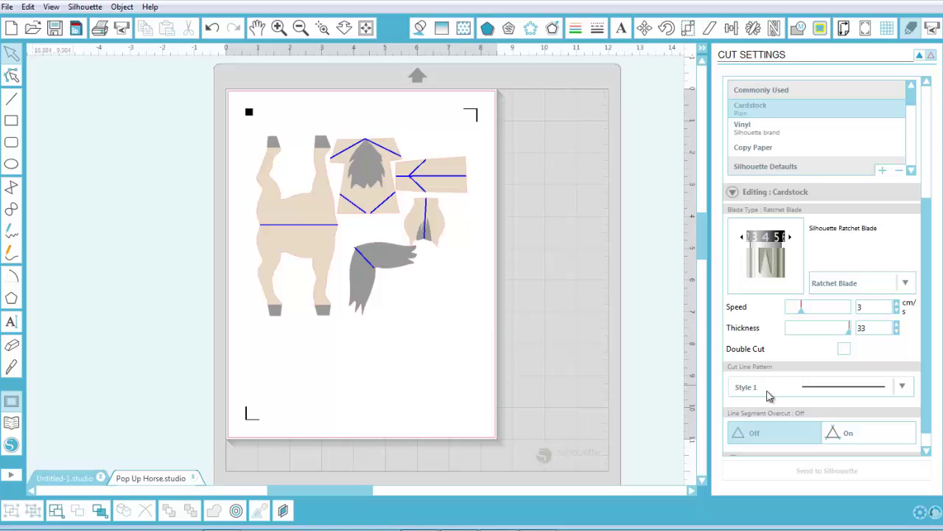
left_click(904, 388)
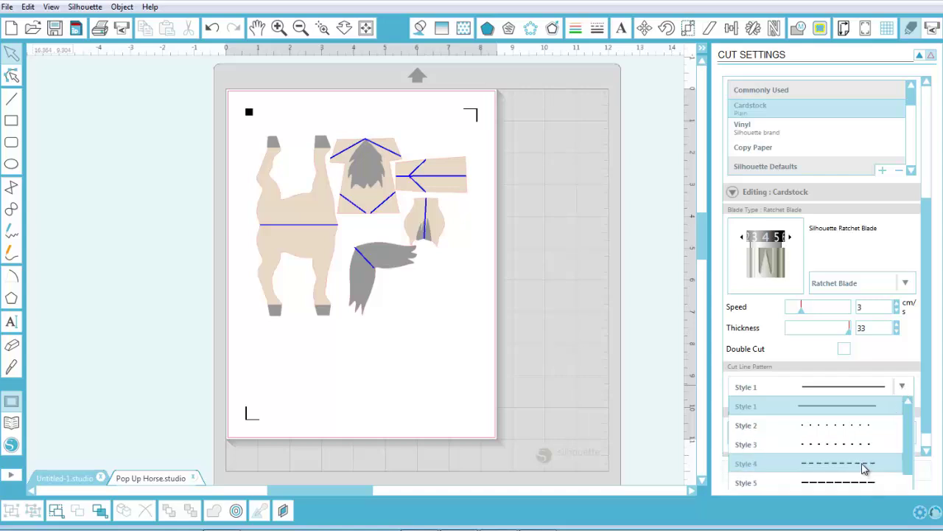
left_click(864, 467)
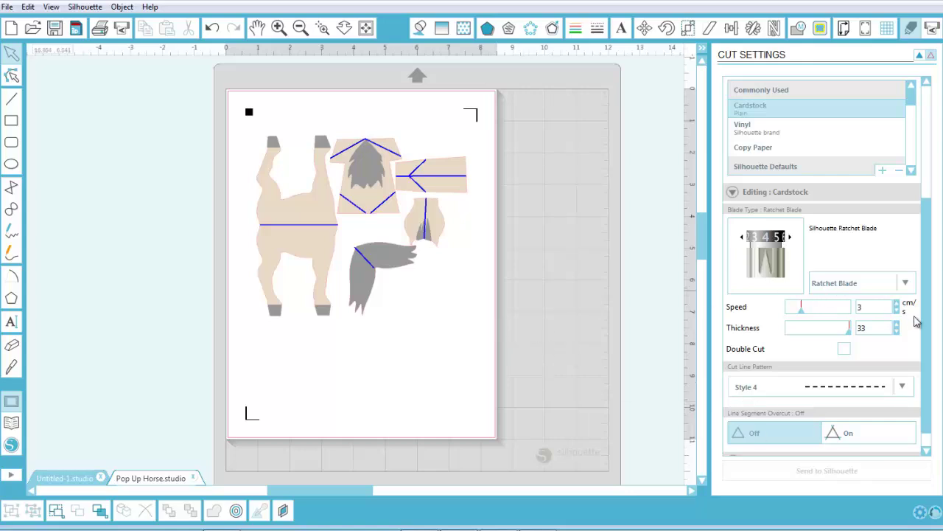
left_click_drag(929, 329, 929, 235)
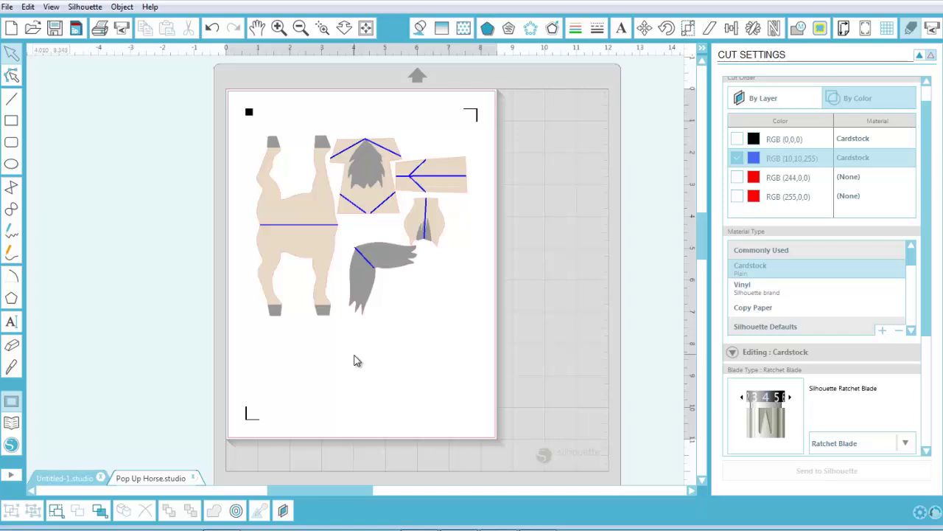
Switch the cut order to By Layer and show the layer list with Layer 1 expanded.
left_click(781, 109)
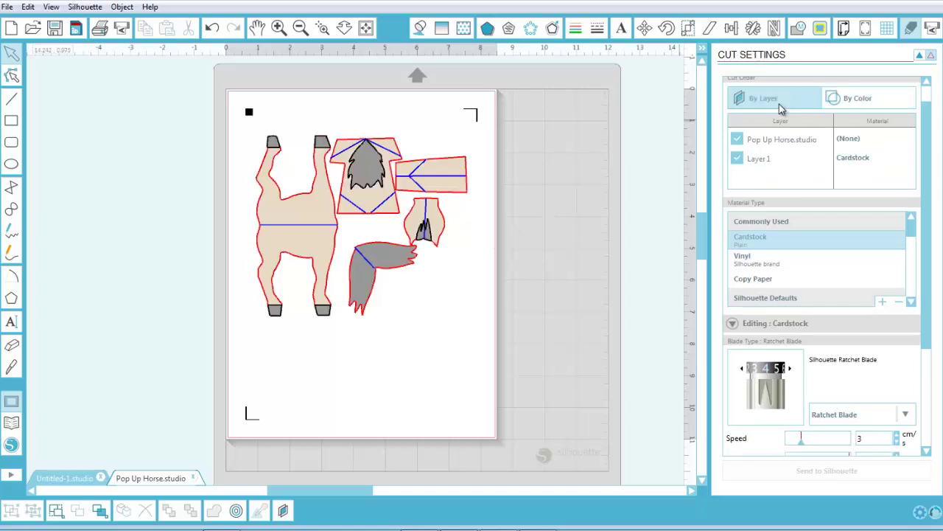
left_click(284, 510)
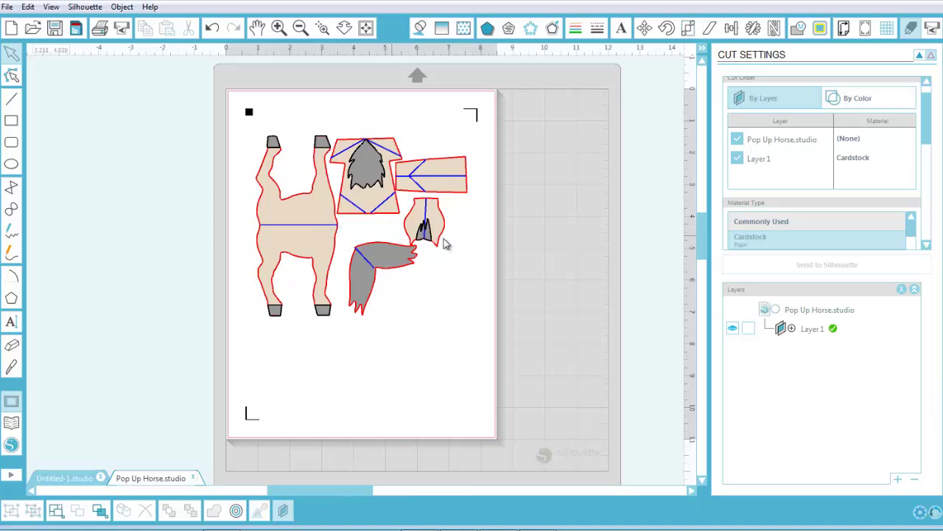
left_click(793, 328)
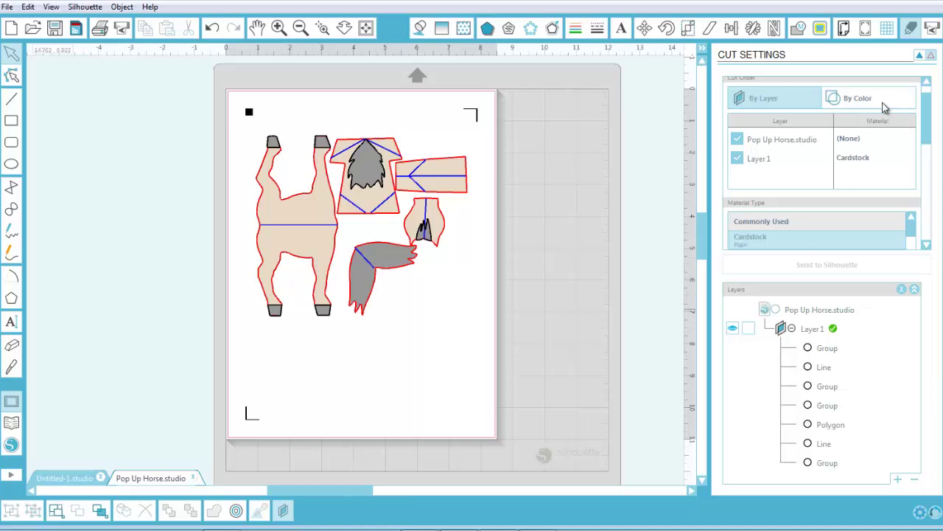
Check the Send to Silhouette settings and return to the cut settings.
left_click(933, 31)
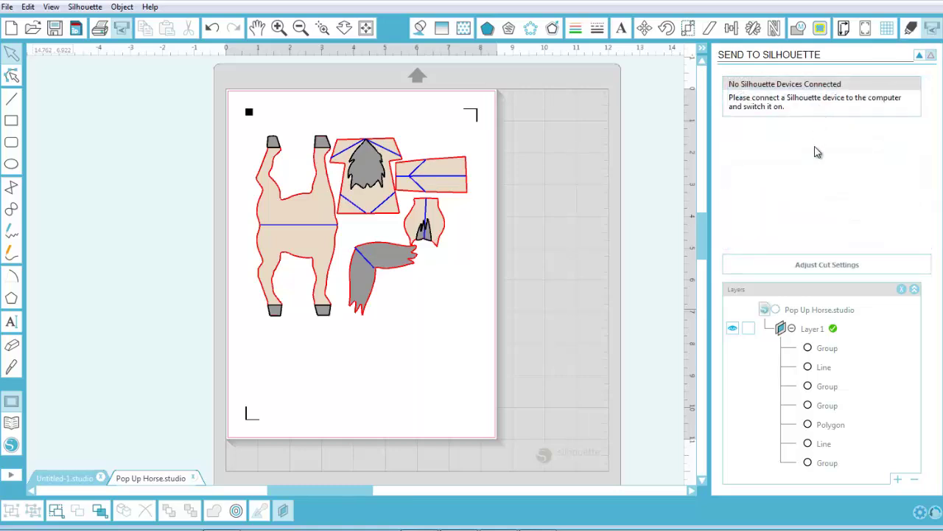
left_click(911, 28)
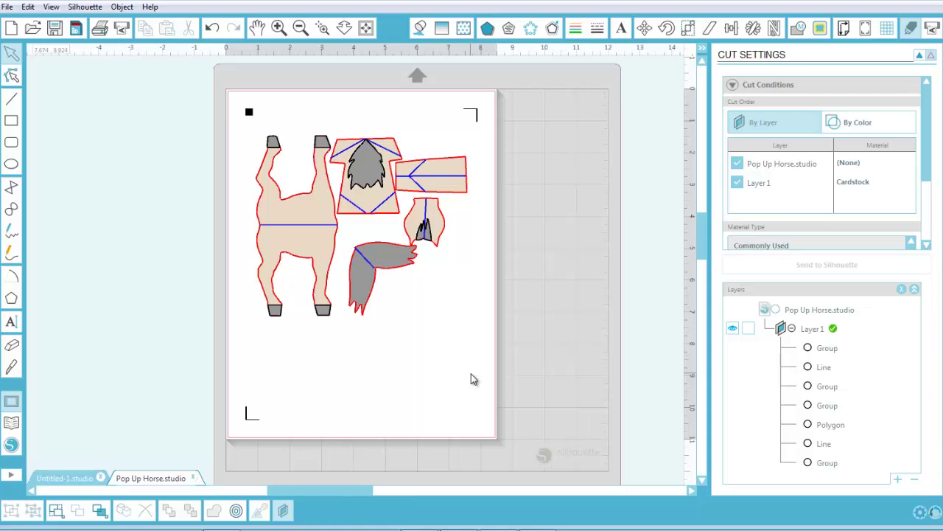
In the Untitled-1.studio document, create a row of four upright ellipses, each about 2.6 in tall, near the page top.
left_click(78, 479)
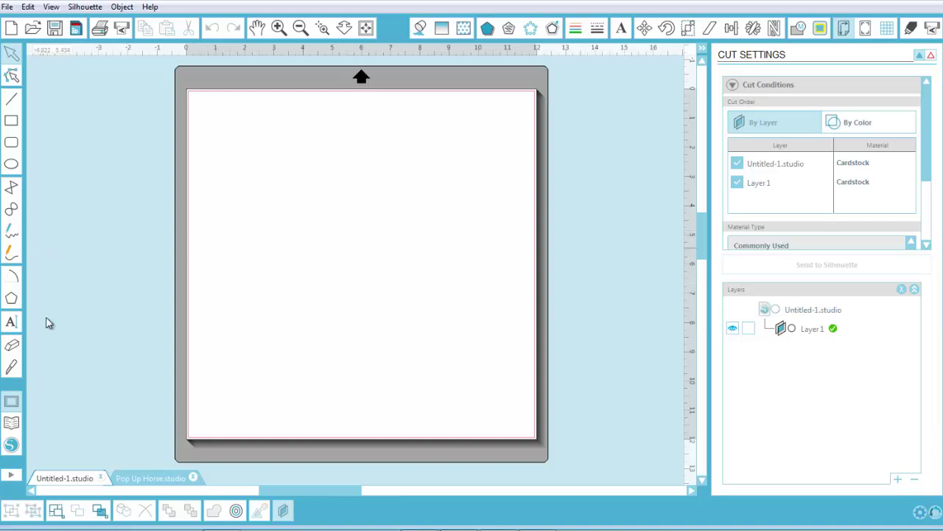
left_click(12, 165)
left_click_drag(241, 128, 430, 197)
key("ctrl+d")
key("ctrl+d")
key("ctrl+d")
left_click(225, 118)
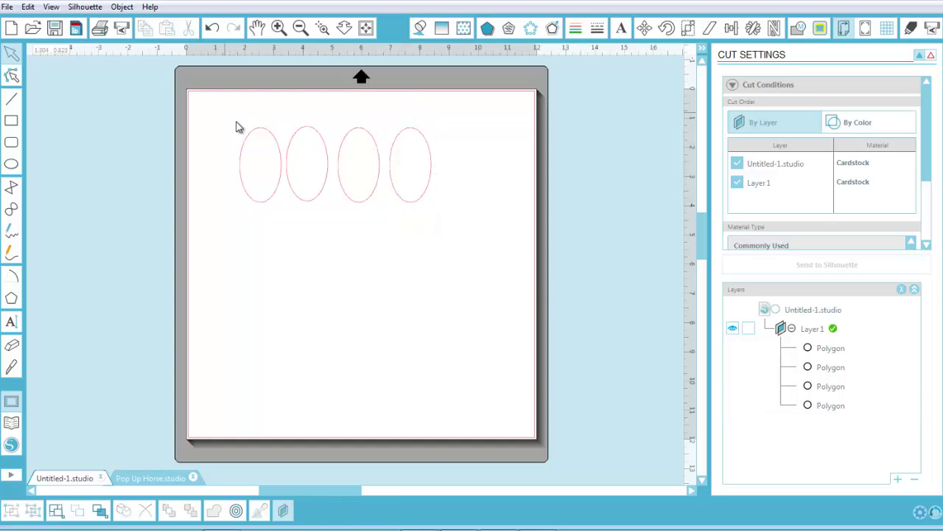
Fill the two left ellipses with red and the two right ellipses with light blue.
left_click(250, 140)
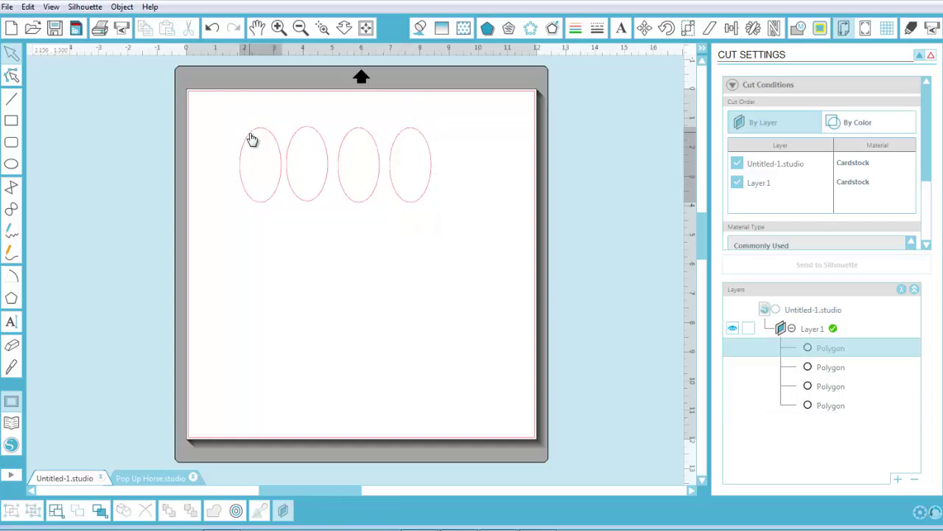
left_click(308, 133, "shift")
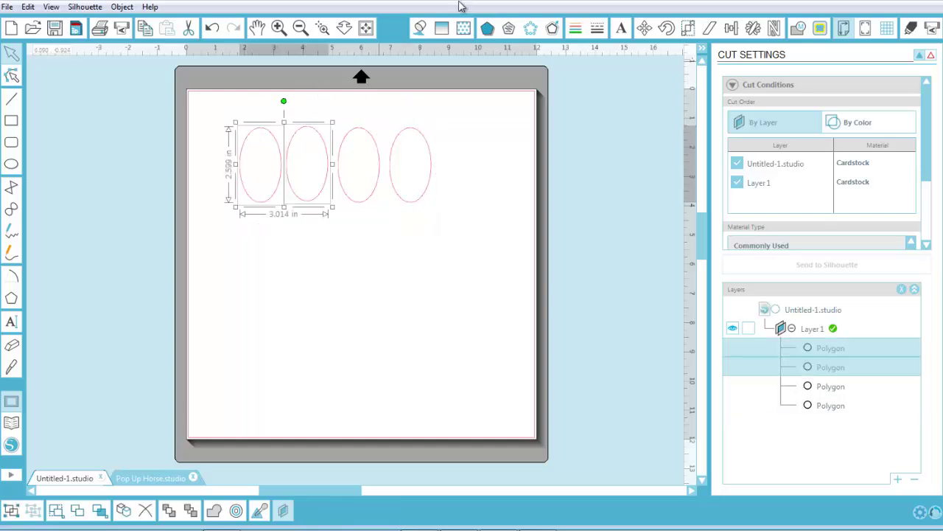
left_click(421, 28)
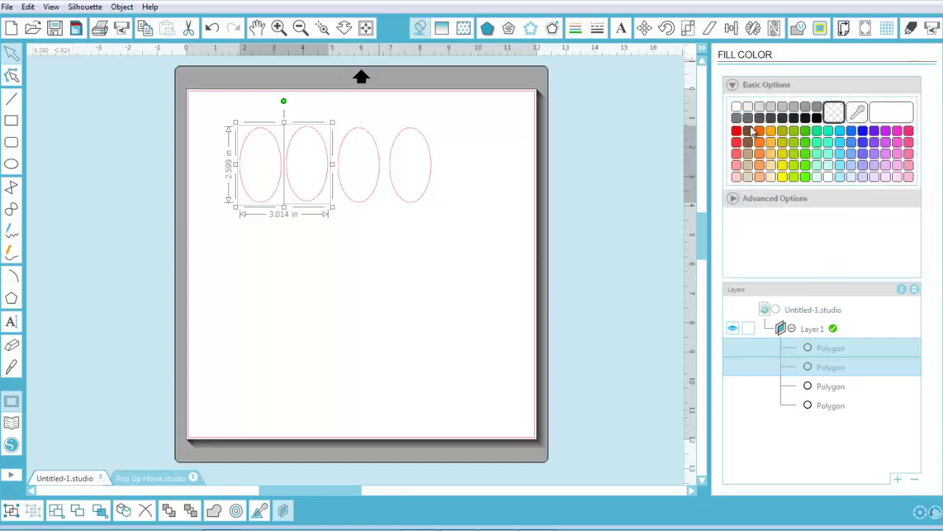
left_click(736, 132)
left_click(375, 111)
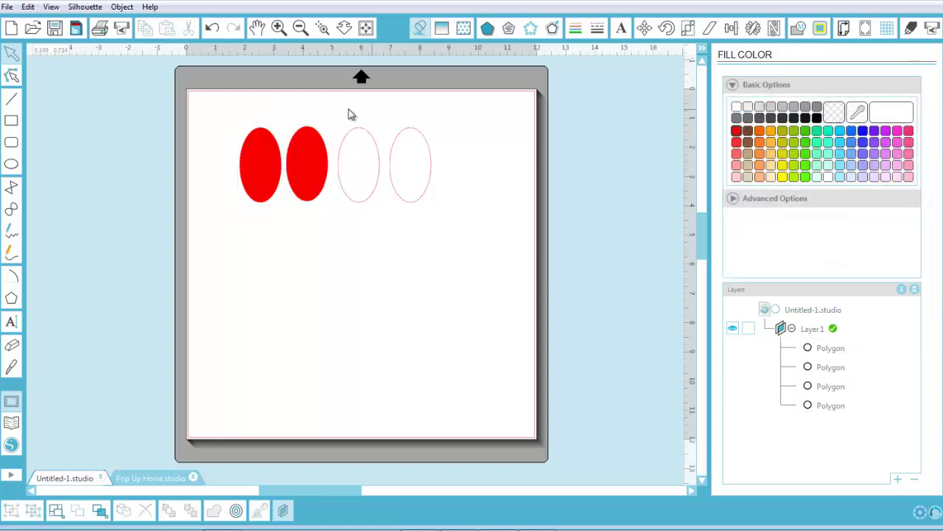
left_click_drag(323, 108, 462, 225)
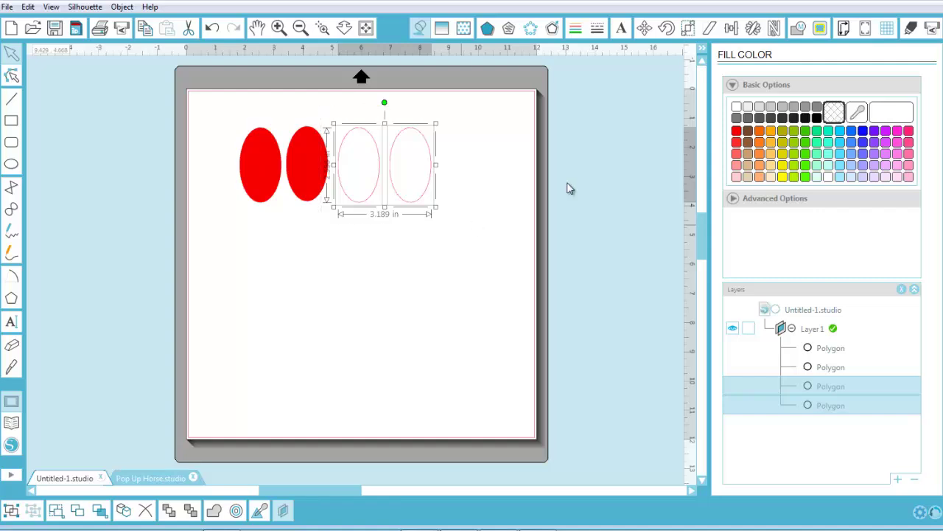
left_click(840, 132)
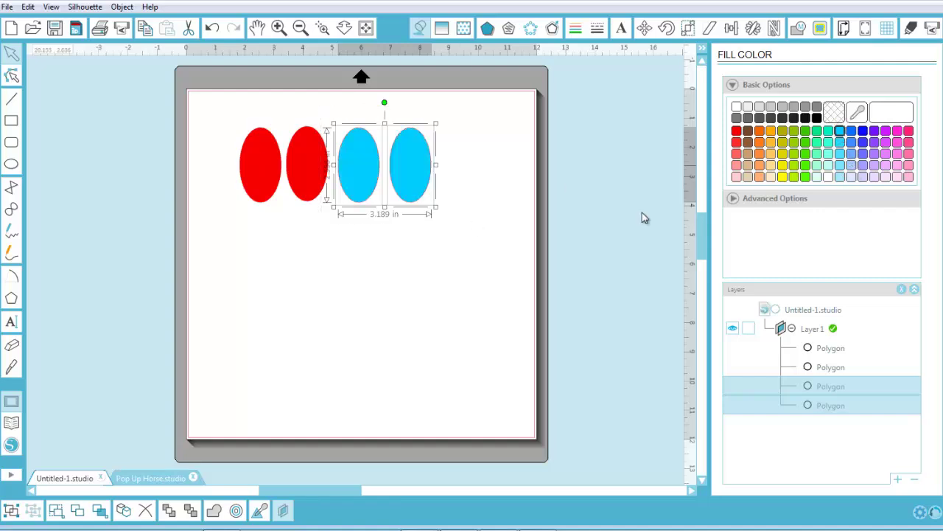
Select the two light blue ellipses by their fill color, then clear the selection.
left_click(463, 307)
left_click_drag(463, 307, 193, 451)
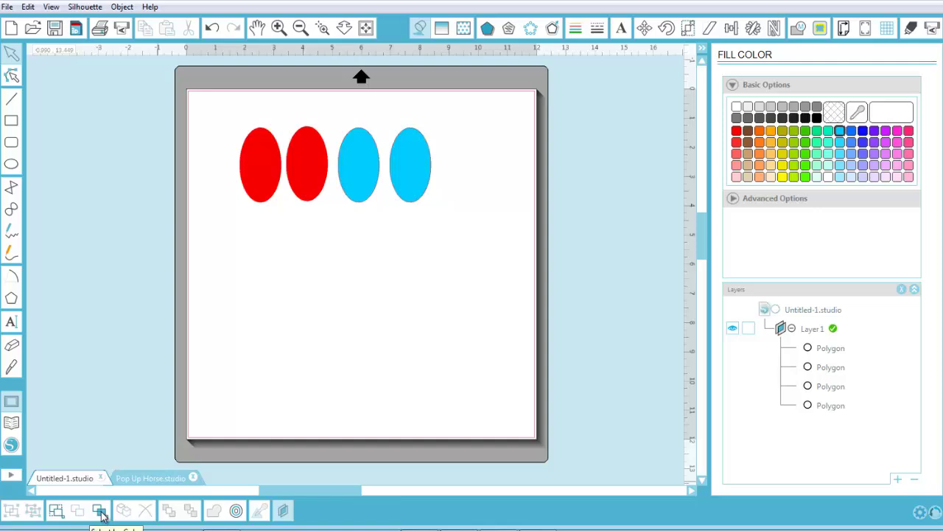
left_click(100, 512)
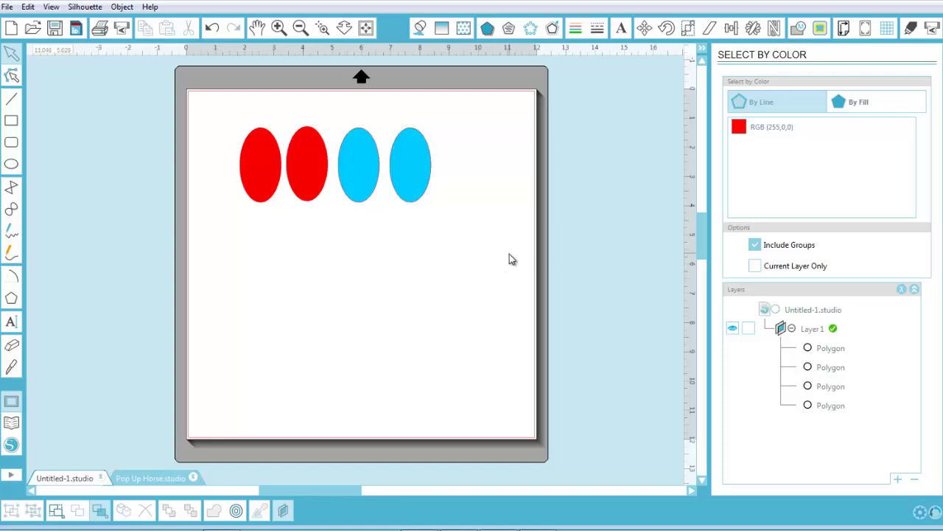
left_click(853, 104)
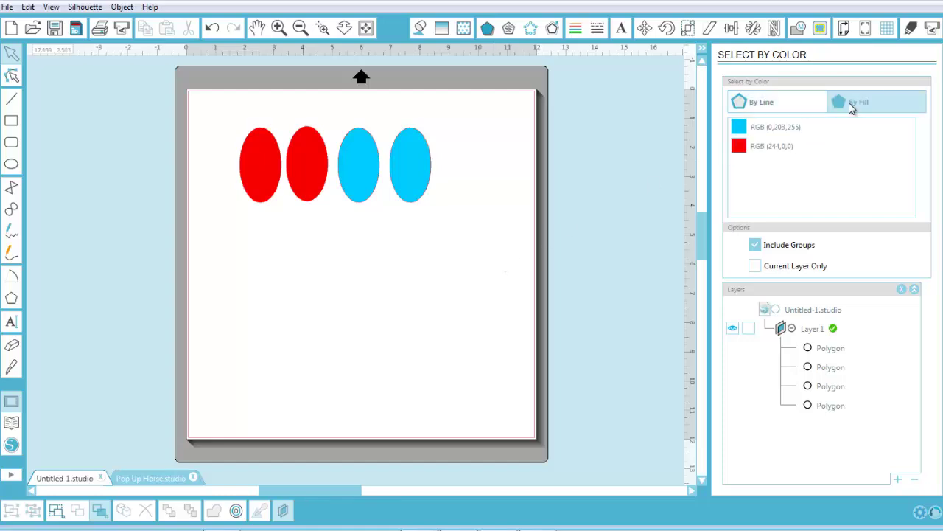
left_click(743, 132)
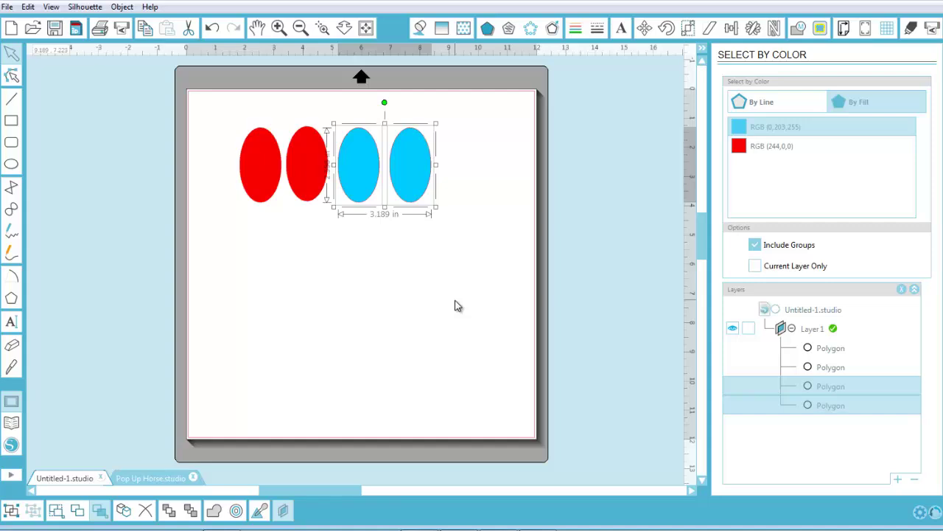
left_click(406, 264)
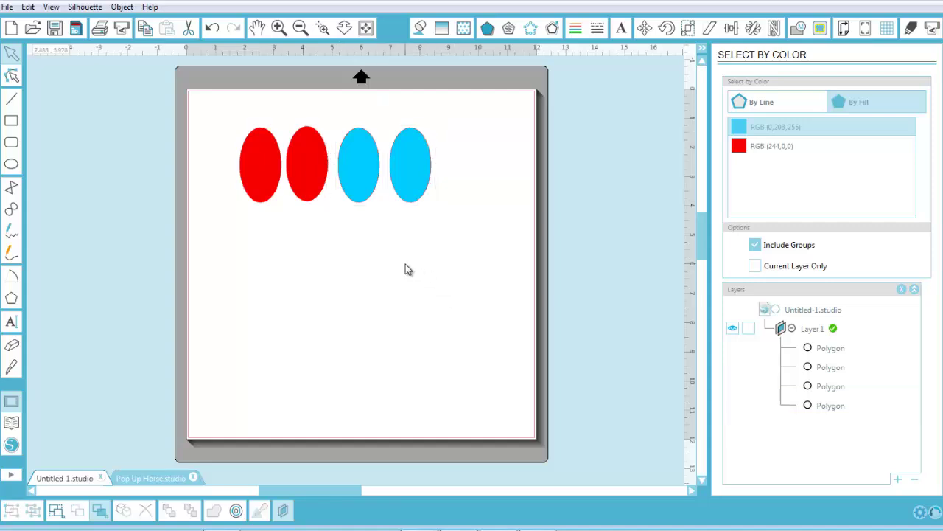
Replicate the whole row of red and light blue ellipses as a column of four.
left_click(272, 182)
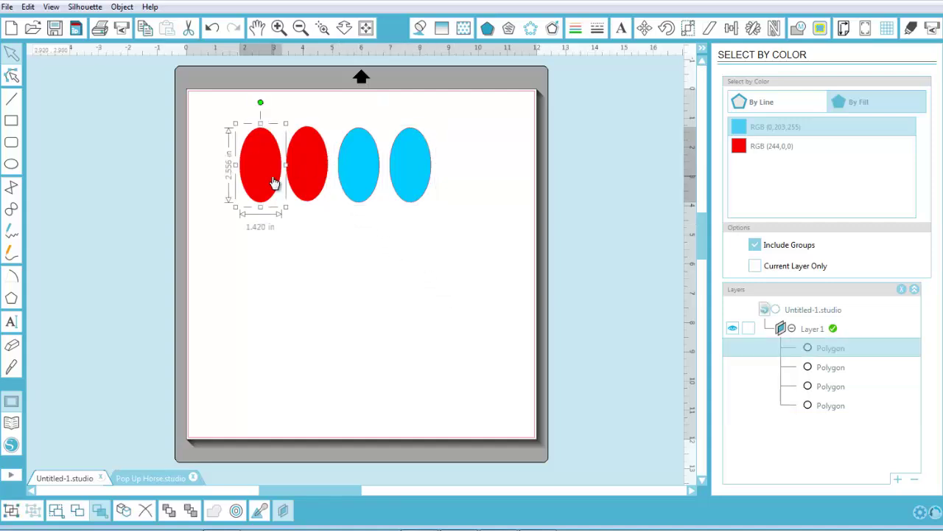
left_click_drag(223, 116, 485, 244)
left_click(750, 33)
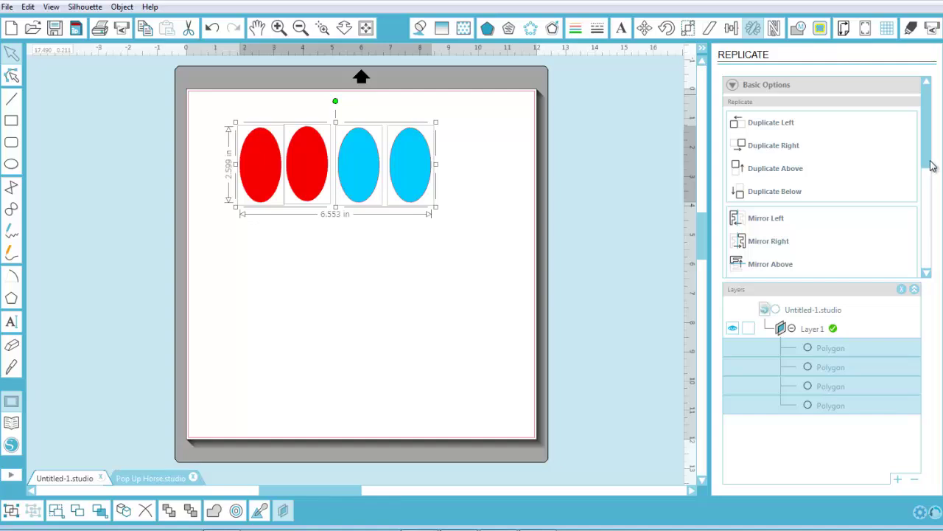
left_click_drag(927, 148, 926, 180)
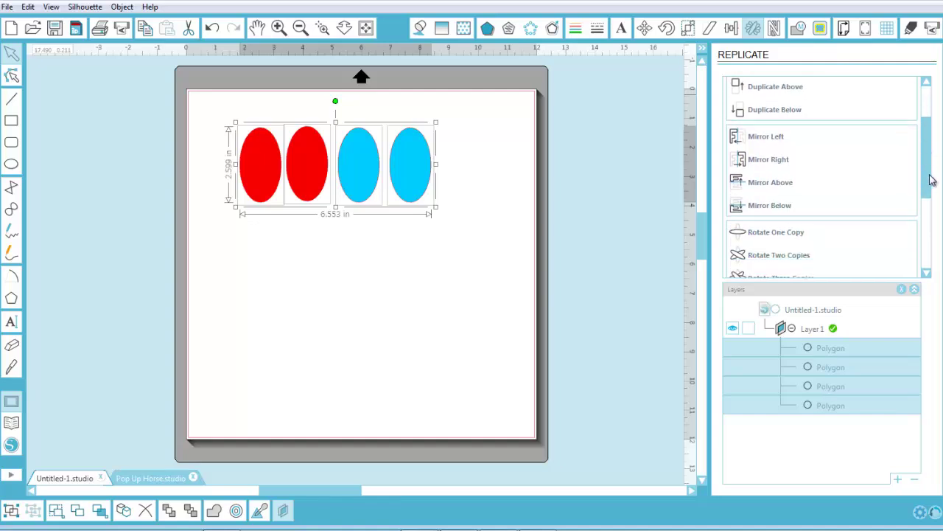
left_click(915, 289)
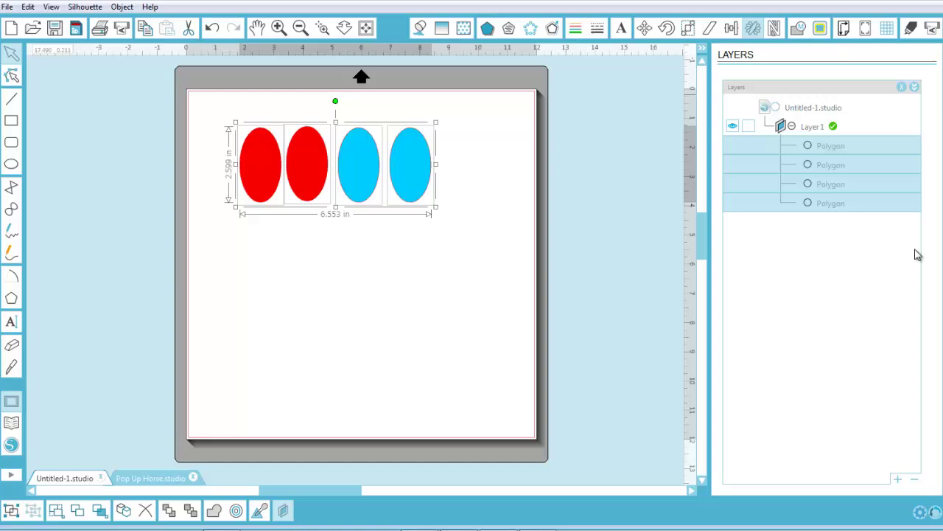
left_click(906, 87)
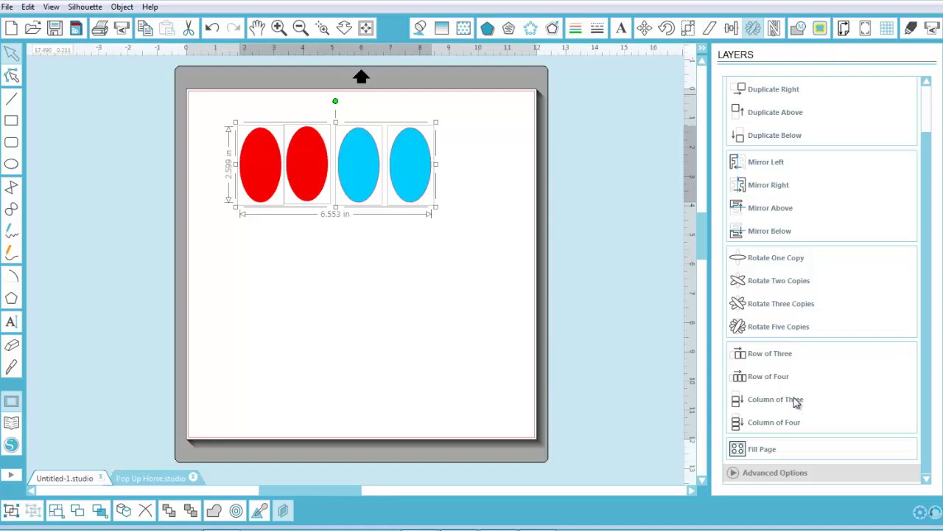
left_click(794, 423)
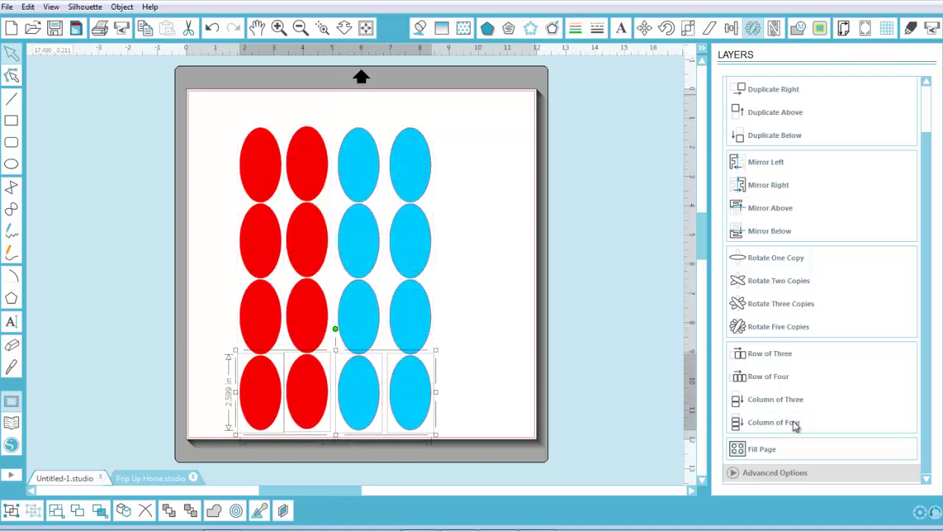
left_click(470, 320)
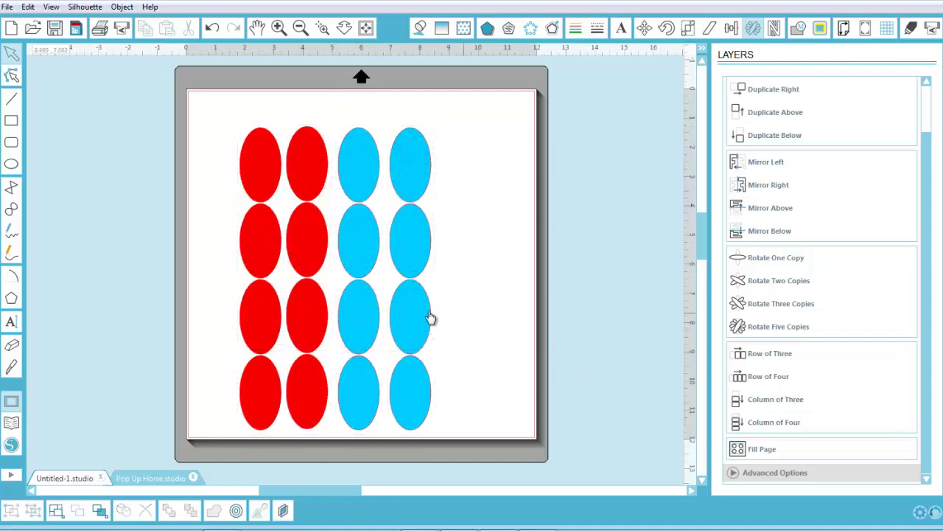
Scatter several red and light blue ellipses out of their rows so the arrangement becomes irregular.
left_click_drag(426, 319, 480, 238)
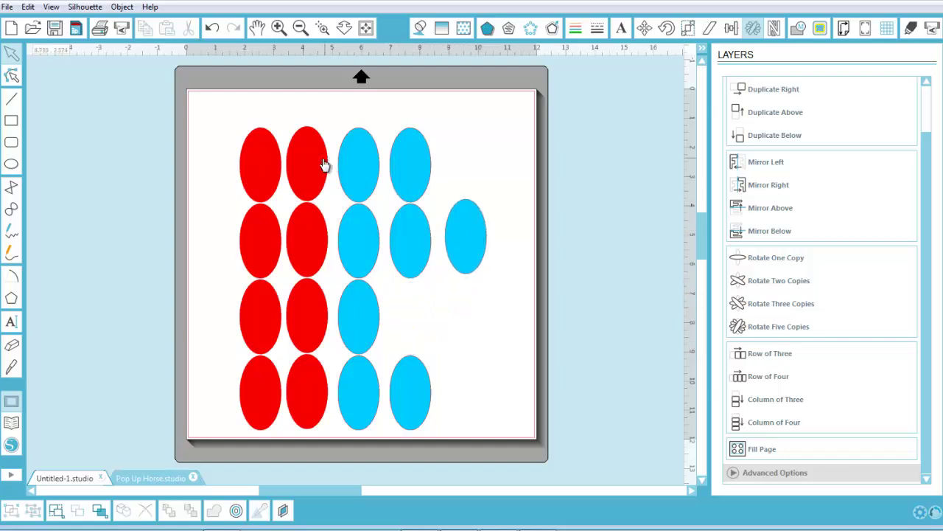
left_click_drag(324, 164, 432, 310)
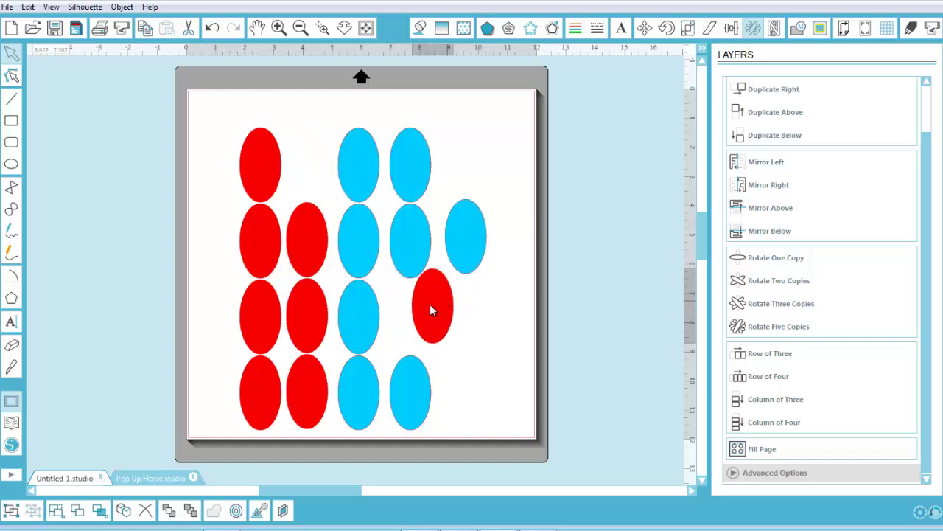
left_click_drag(279, 317, 210, 265)
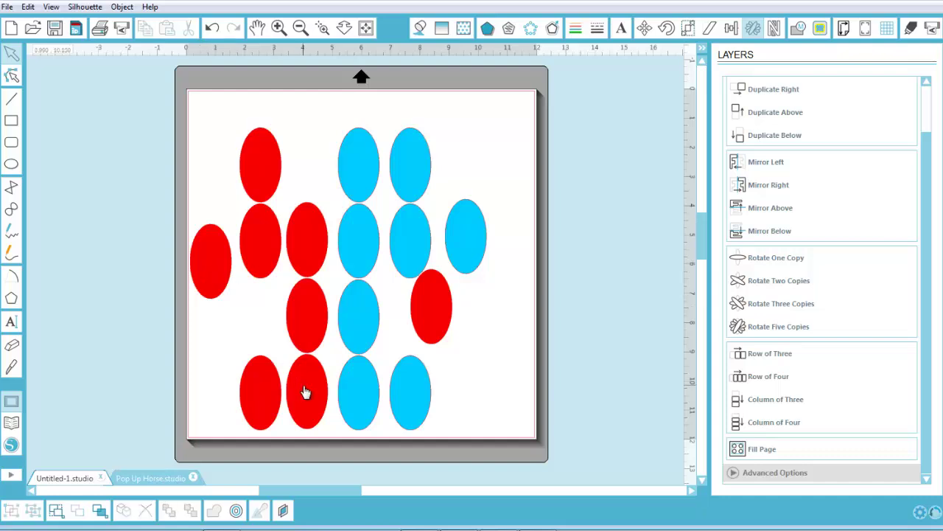
left_click_drag(305, 391, 248, 322)
left_click_drag(272, 373, 322, 373)
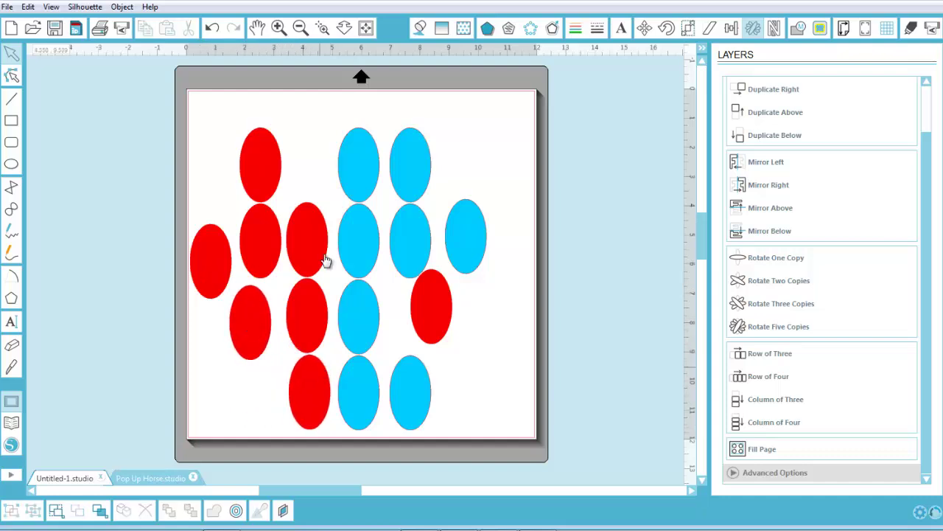
left_click_drag(311, 234, 312, 160)
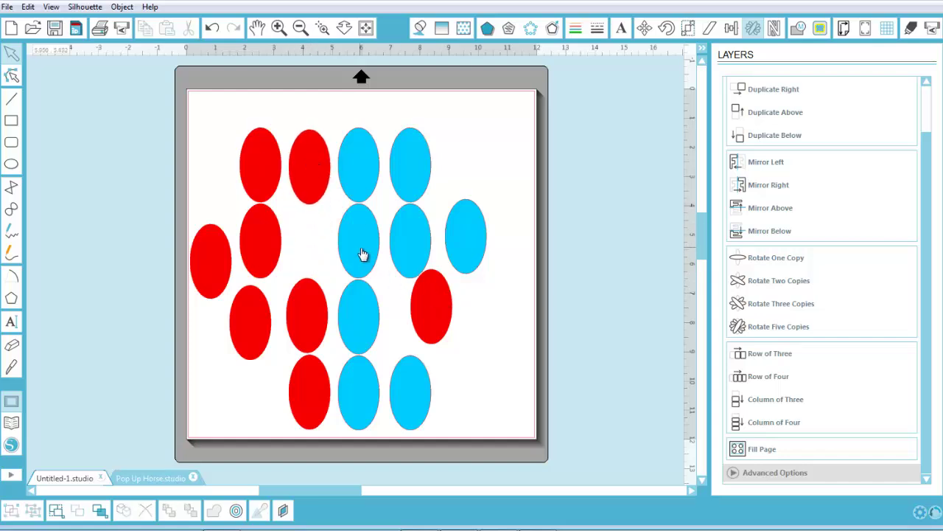
left_click_drag(362, 257, 339, 252)
left_click(481, 350)
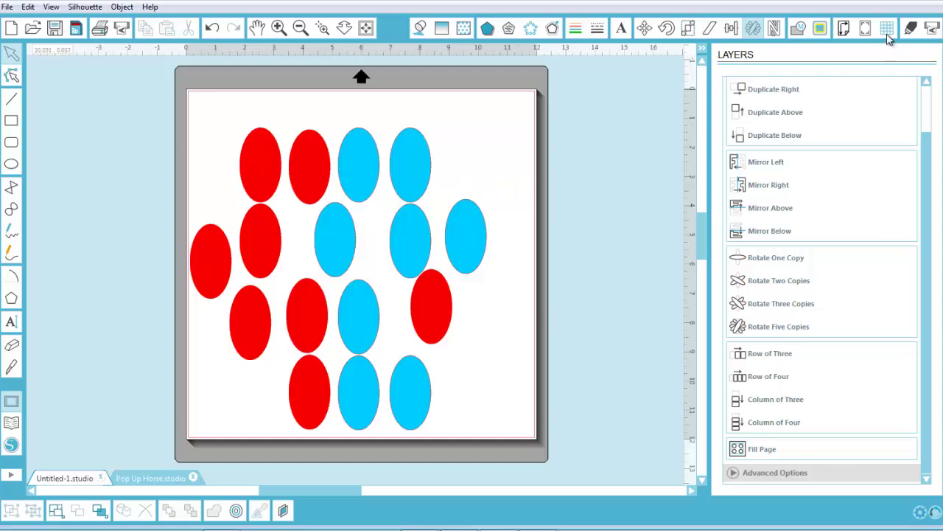
Set the page size to Letter, 8.5 x 11.0 in.
left_click(844, 29)
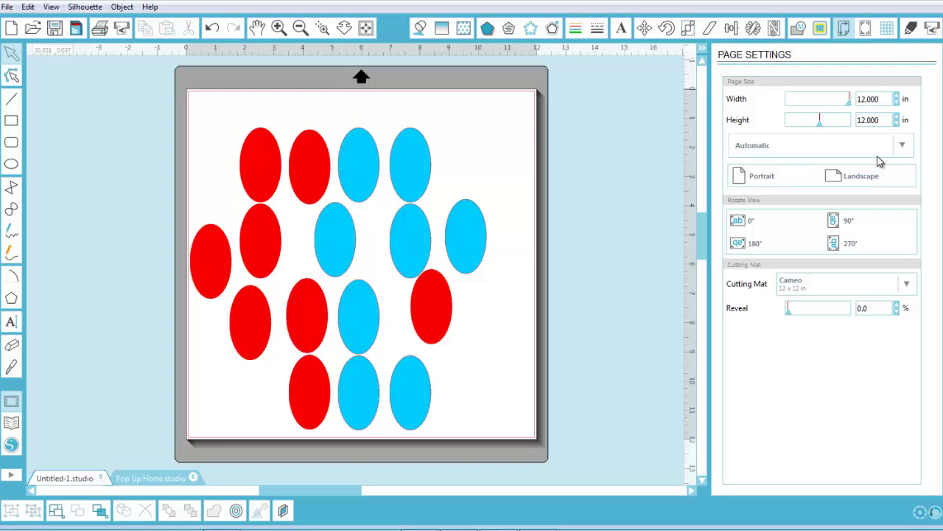
left_click(905, 147)
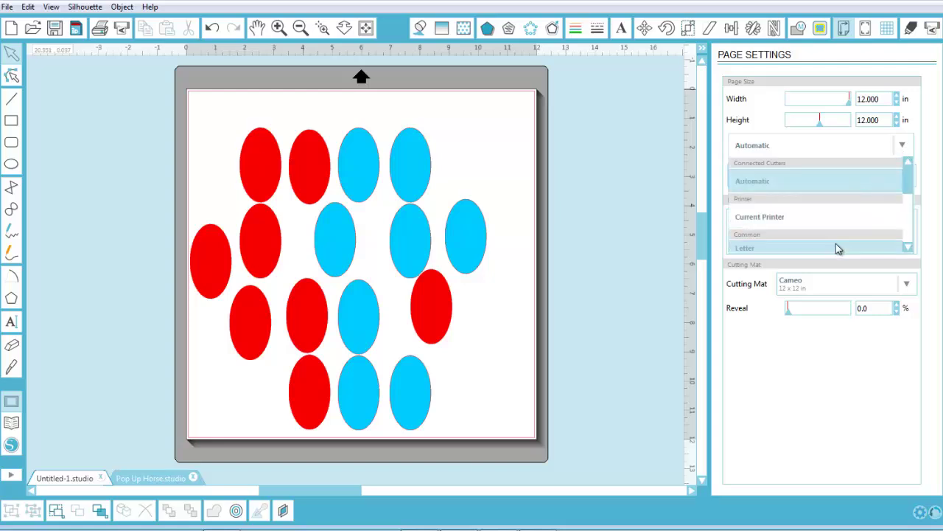
left_click(836, 247)
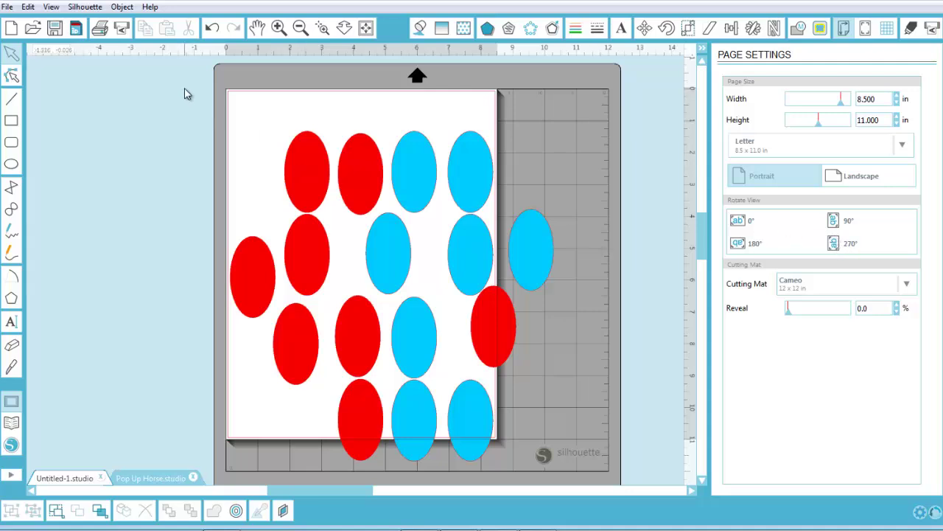
Nest all the ellipses within the media boundary of the page.
left_click_drag(185, 94, 568, 475)
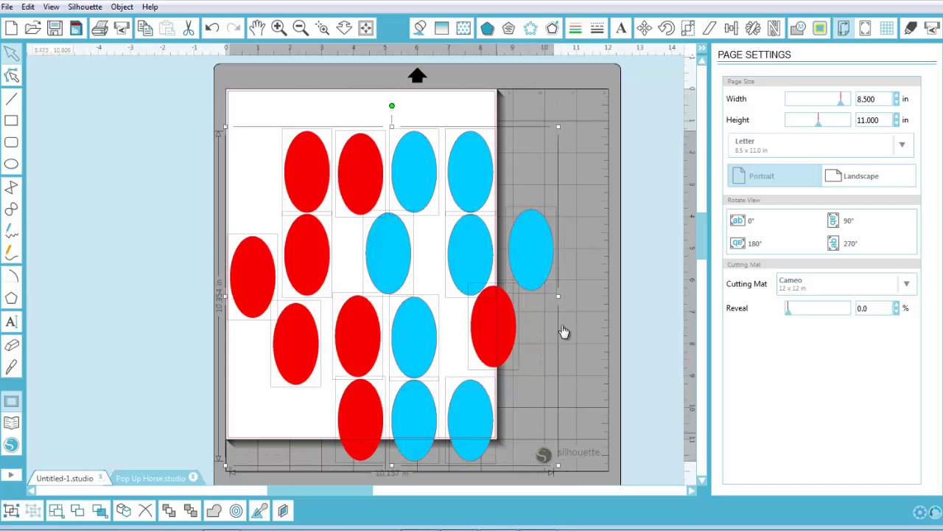
left_click(775, 29)
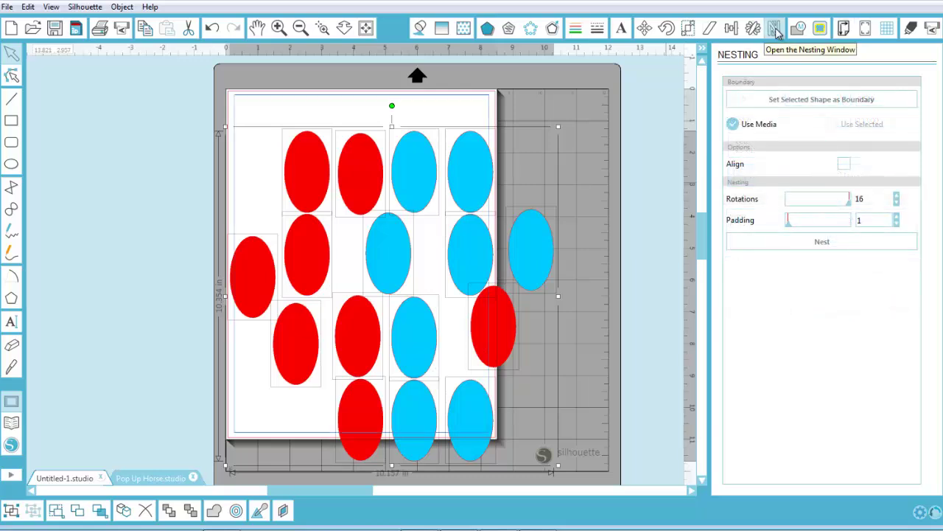
left_click(620, 155)
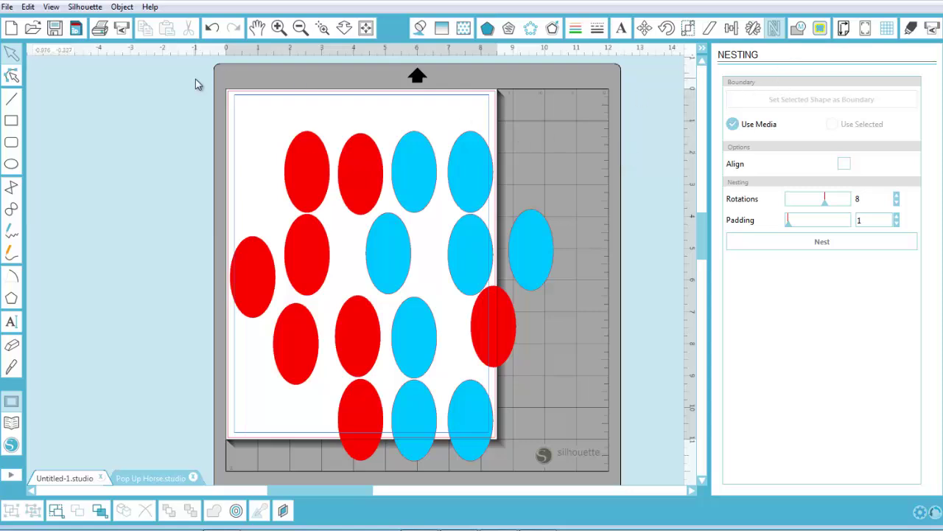
left_click_drag(198, 80, 350, 404)
key("ctrl+a")
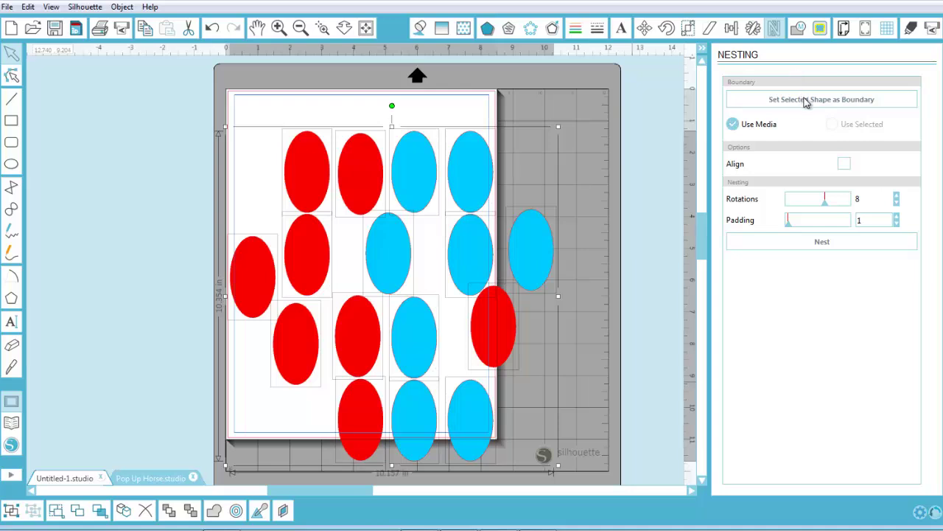
left_click(830, 241)
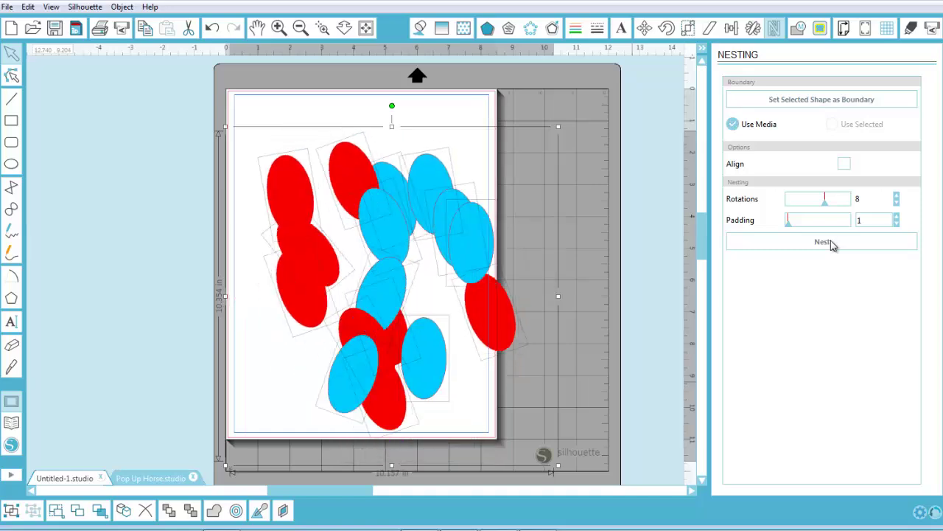
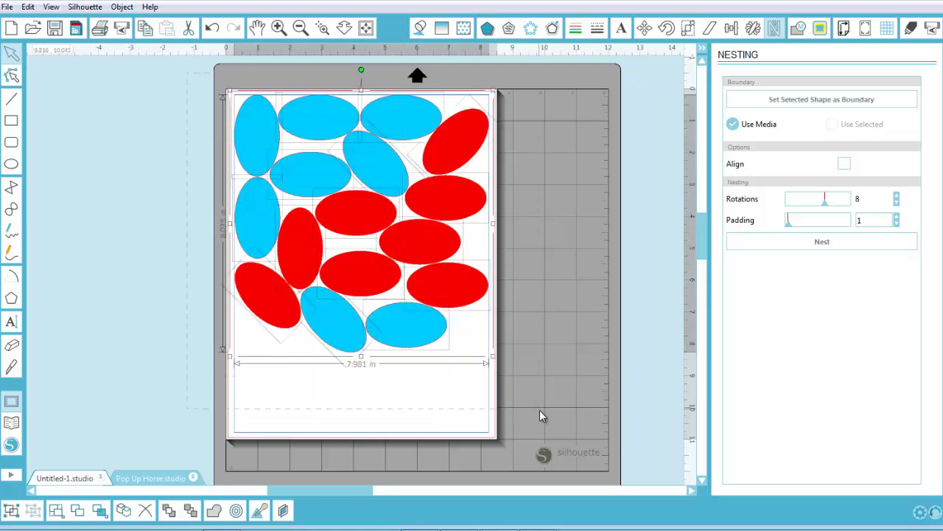
Delete all the nested ellipses and draw a closed, narrow upright freehand shape in the upper left of the page.
key("Delete")
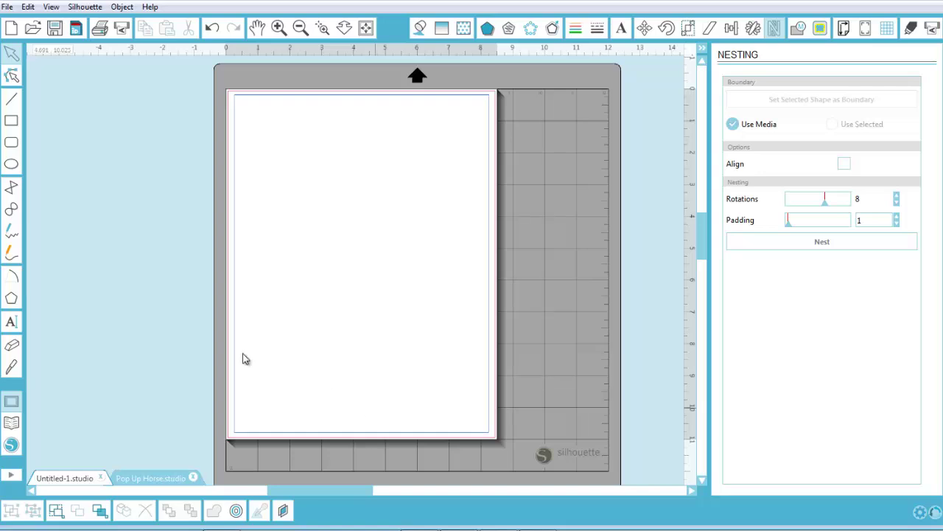
left_click(12, 233)
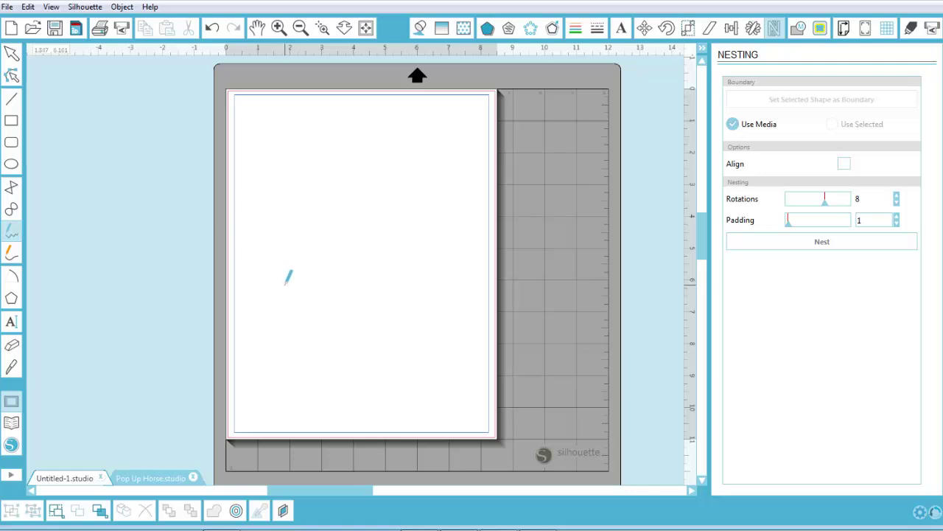
mouse_move(285, 283)
left_mouse_down()
mouse_move(265, 199)
mouse_move(280, 156)
mouse_move(291, 155)
mouse_move(306, 165)
mouse_move(284, 283)
left_mouse_up()
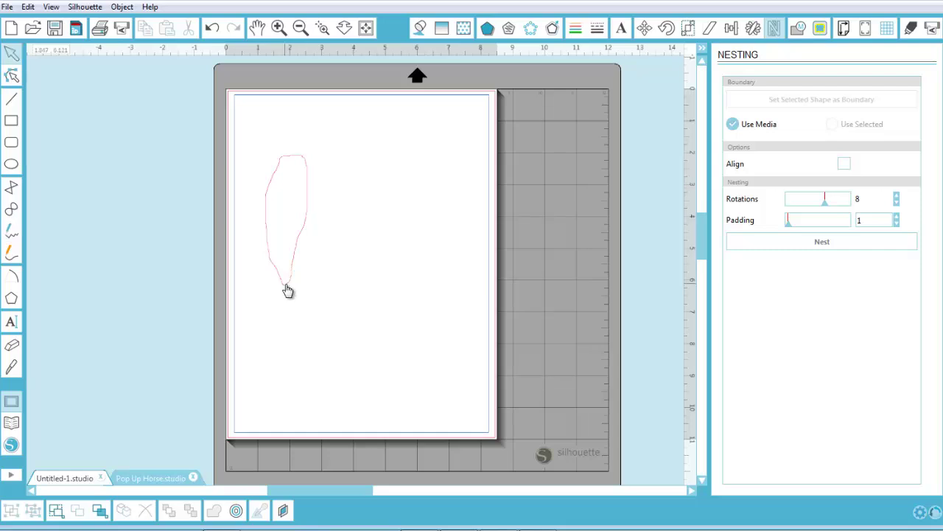
left_click(315, 334)
Draw a closed smooth freehand teardrop about 4.2 in tall beside the first freehand shape.
left_click(11, 255)
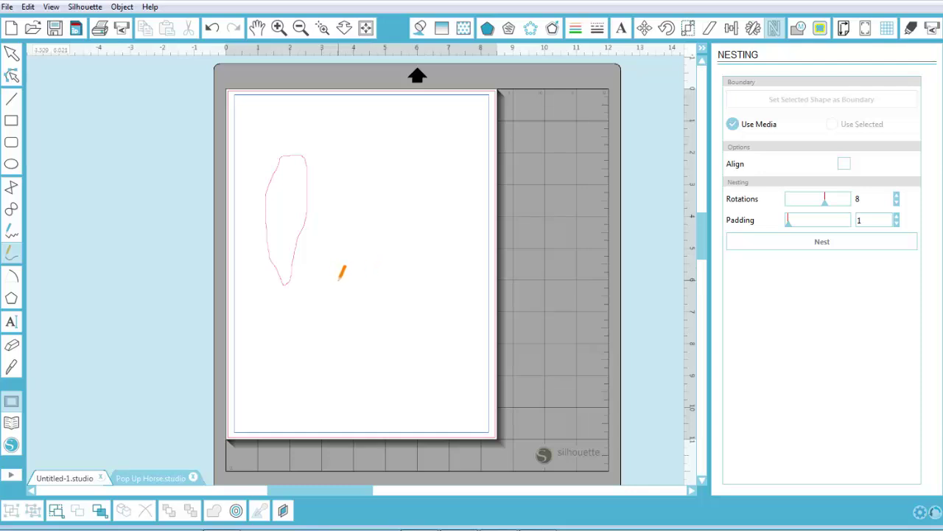
mouse_move(338, 280)
left_mouse_down()
mouse_move(327, 168)
mouse_move(347, 143)
mouse_move(370, 163)
mouse_move(373, 183)
mouse_move(338, 279)
left_mouse_up()
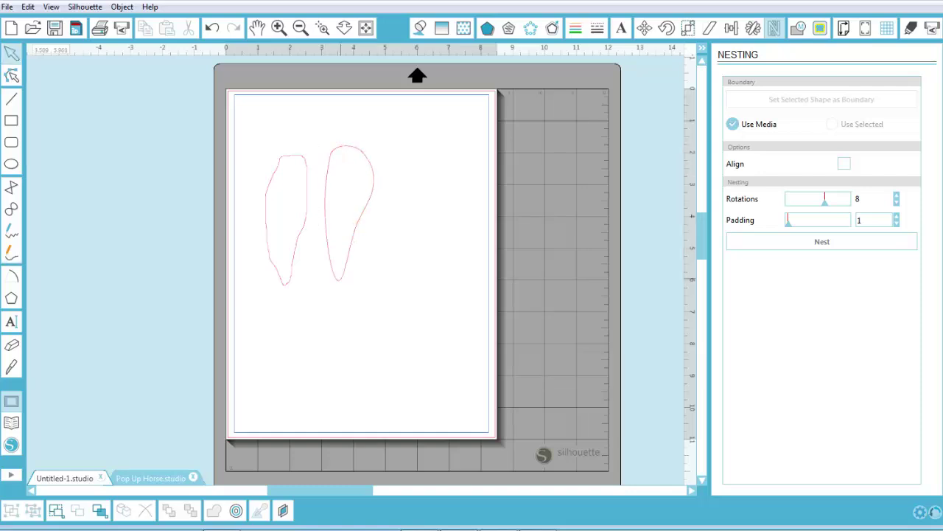
left_click(341, 287)
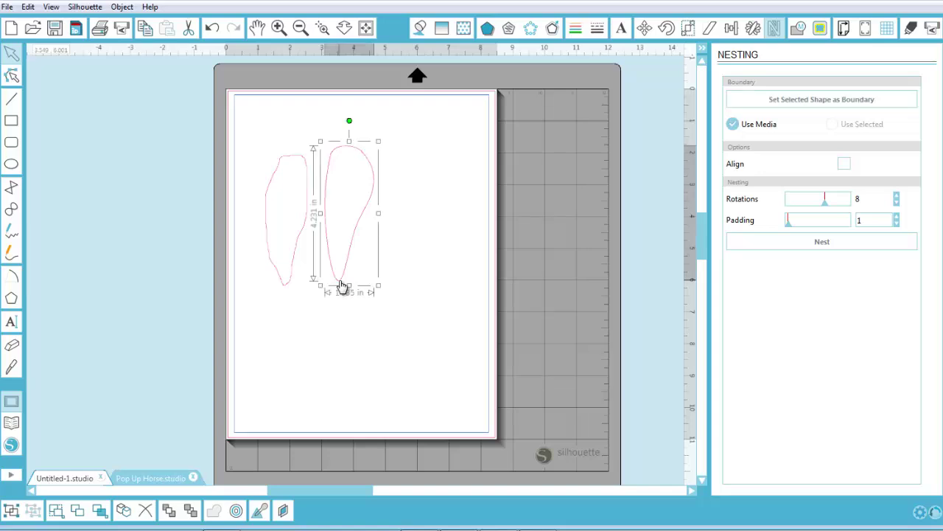
Delete both freehand shapes from the page.
left_click(352, 308)
left_click_drag(244, 130, 402, 303)
key("Delete")
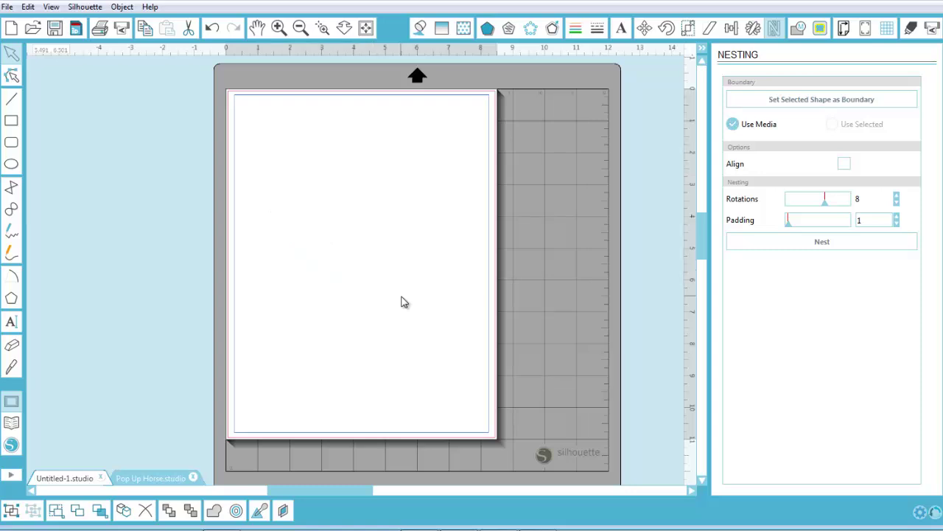
Draw a 90° arc with a radius of about 2.2 in near the page's upper left.
left_click(15, 277)
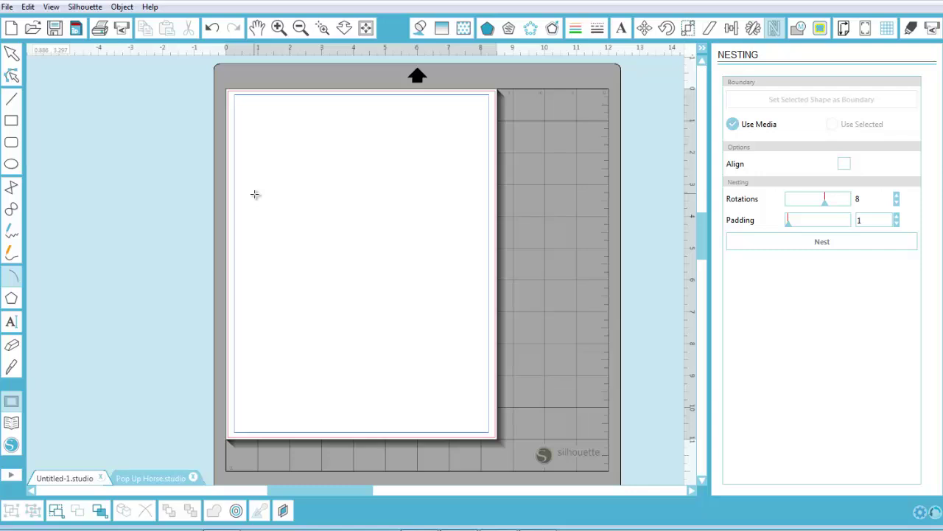
left_click_drag(254, 194, 325, 196)
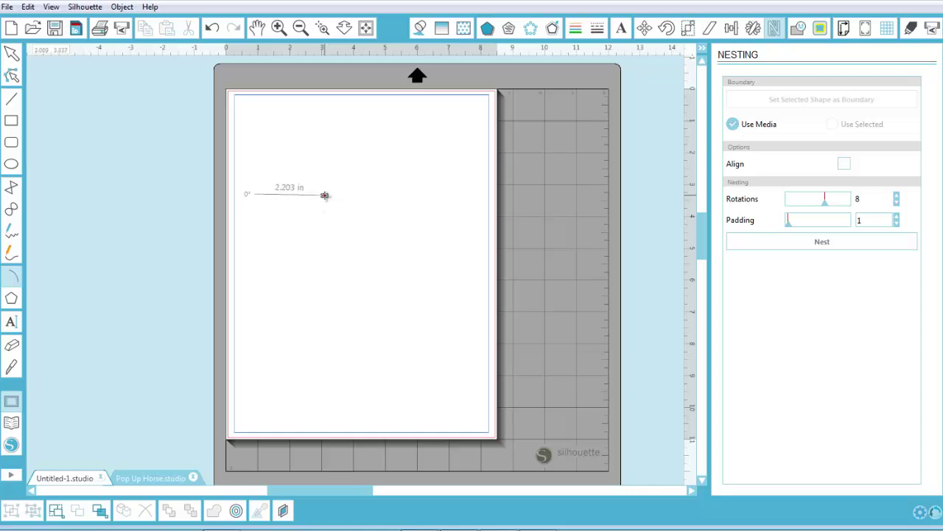
left_click_drag(325, 195, 323, 190)
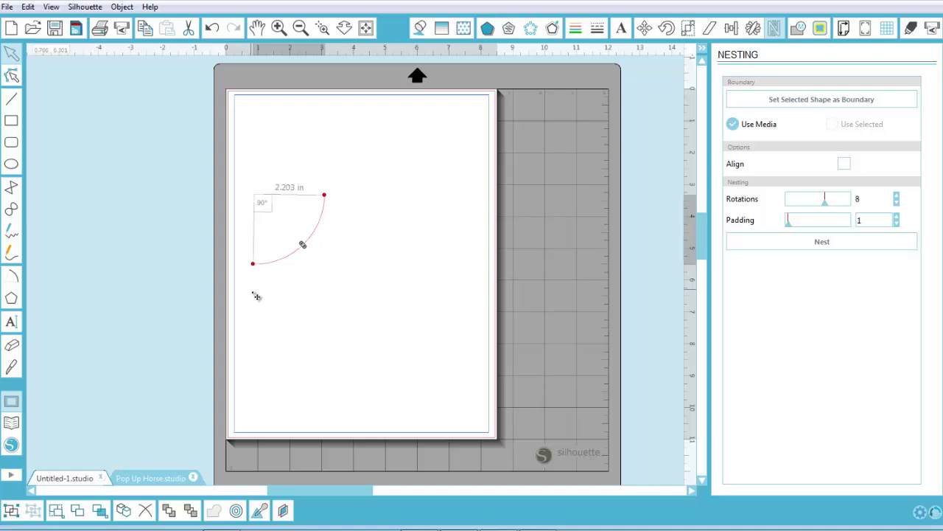
Rotate the arc so that it bows upward and move it to the horizontal middle of the page.
left_click(253, 297)
left_click(326, 218)
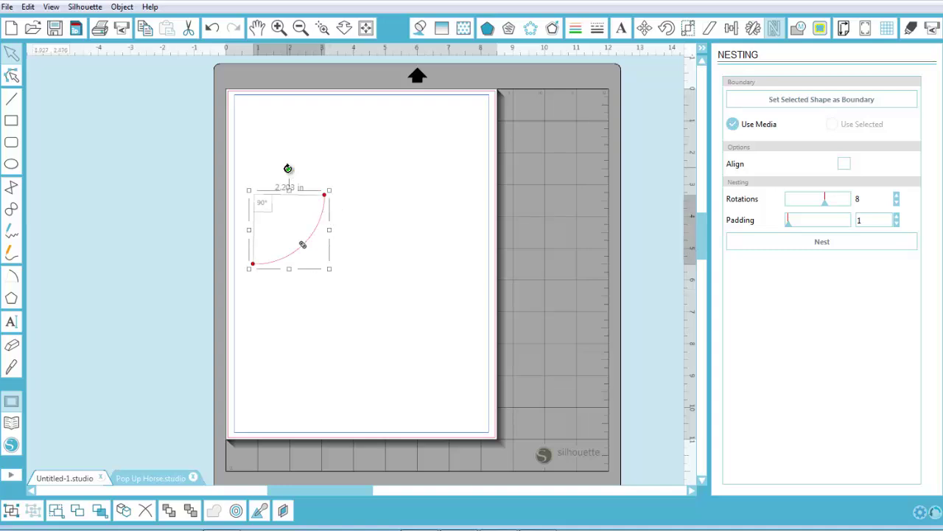
left_click_drag(287, 168, 247, 273)
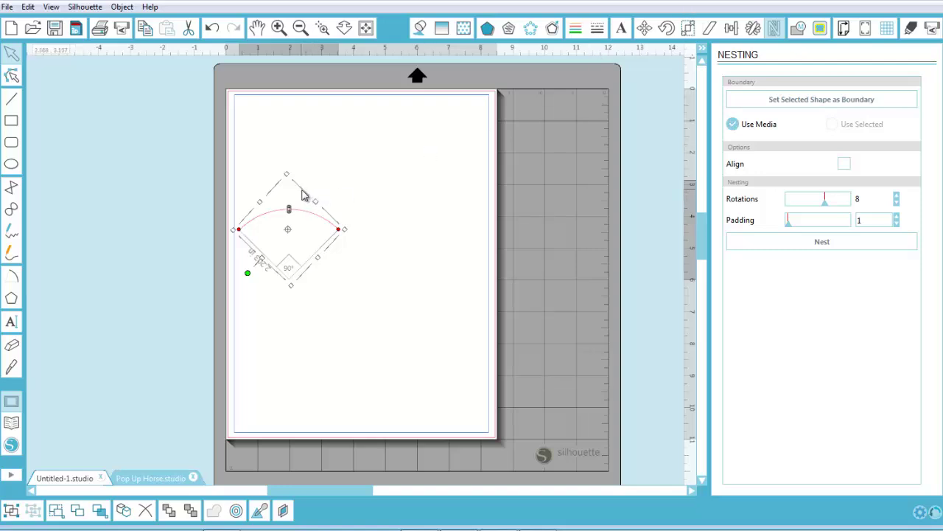
left_click(365, 299)
left_click(322, 225)
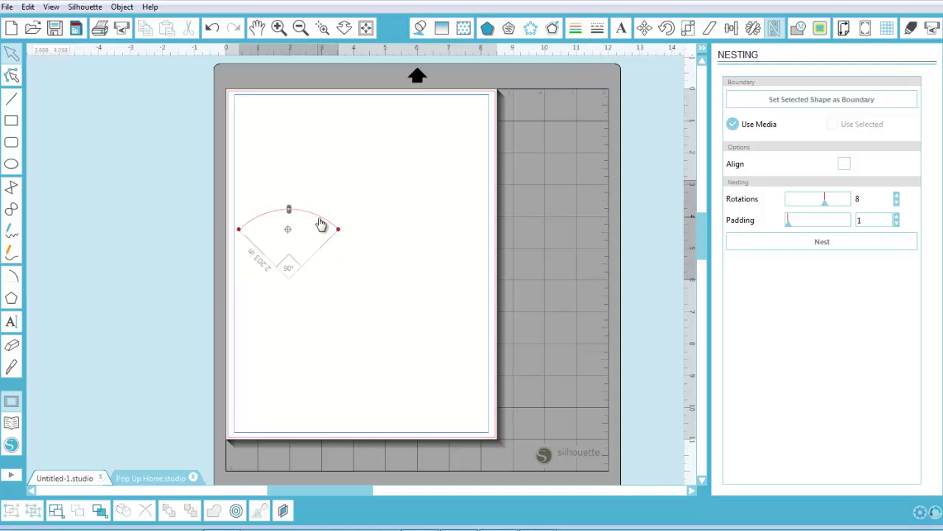
left_click_drag(322, 225, 388, 211)
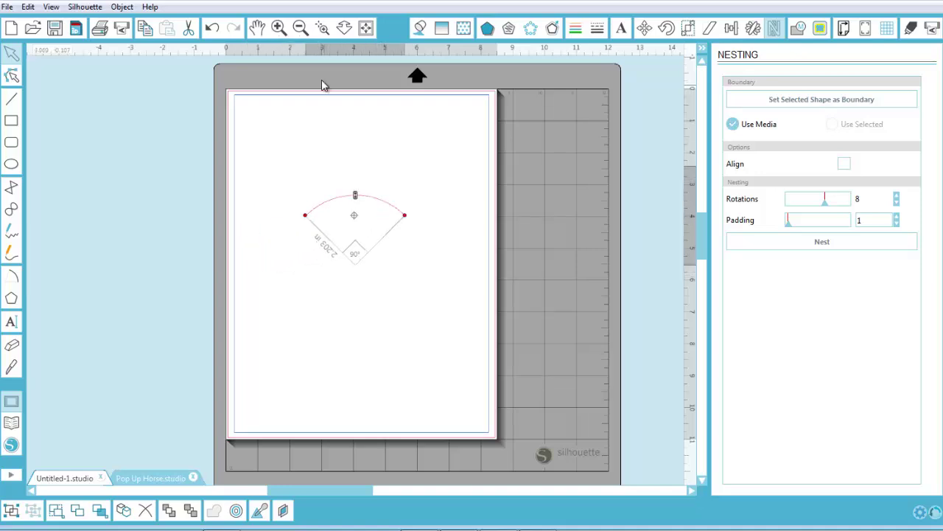
Shrink the arc's radius to about 1.83 in while keeping its 90° angle.
left_click(322, 28)
left_click_drag(287, 169, 424, 284)
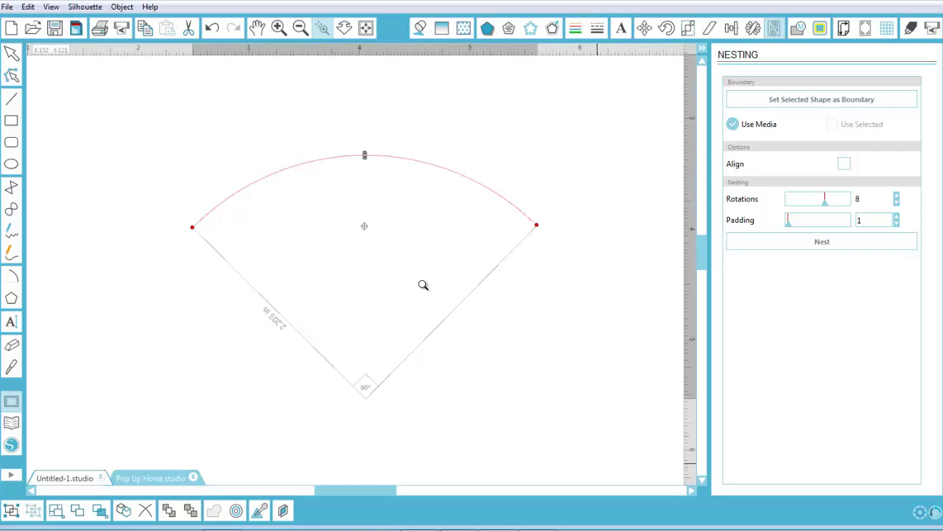
left_click(13, 56)
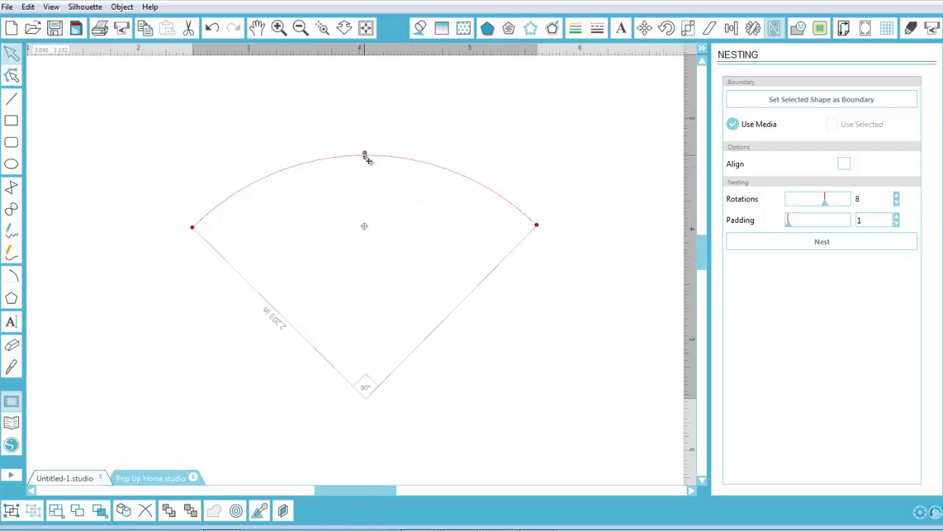
left_click_drag(367, 159, 381, 202)
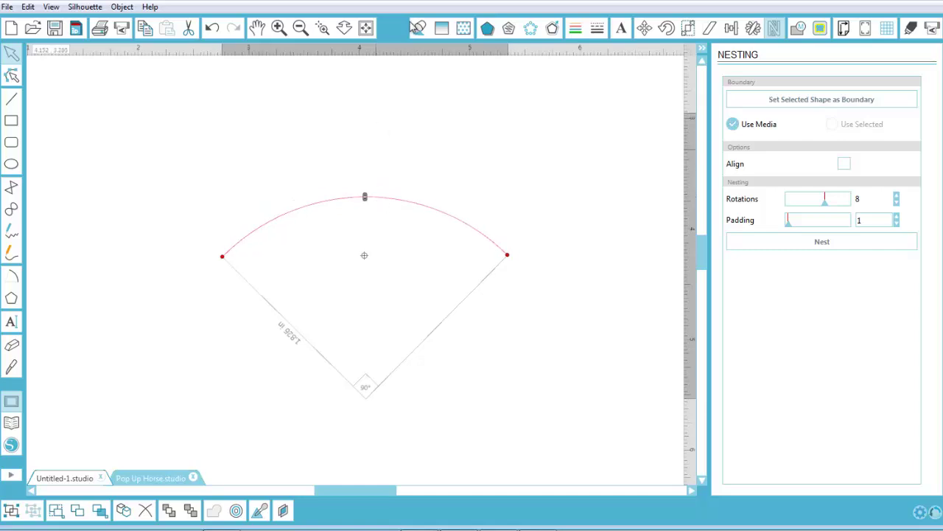
left_click(366, 28)
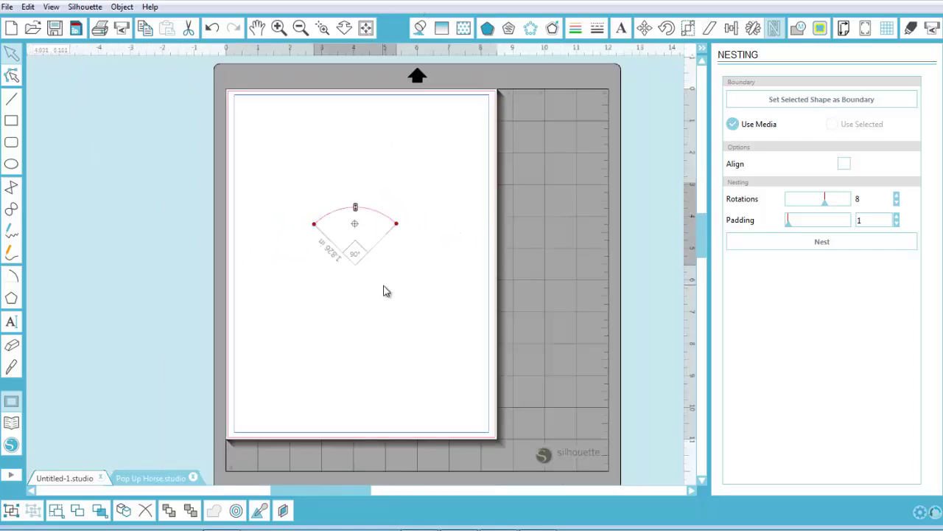
Move the arc straight up to the upper part of the page.
left_click(368, 253)
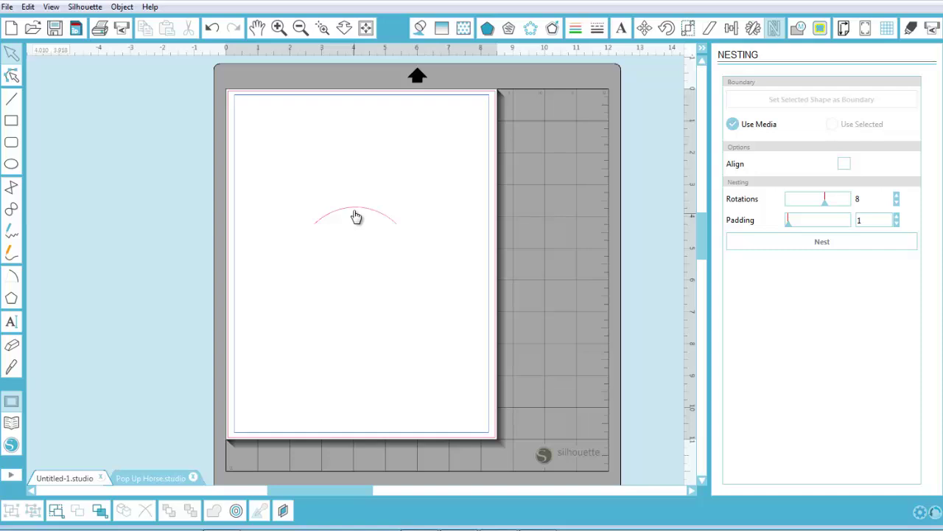
left_click(356, 215)
left_click_drag(342, 214, 340, 138)
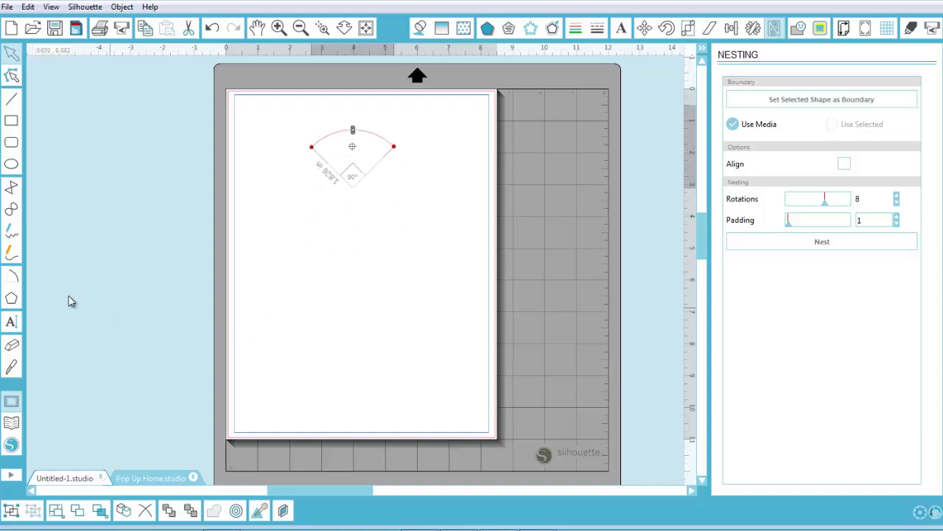
Draw a regular polygon below the arc and set its number of sides to 60.
left_click(12, 302)
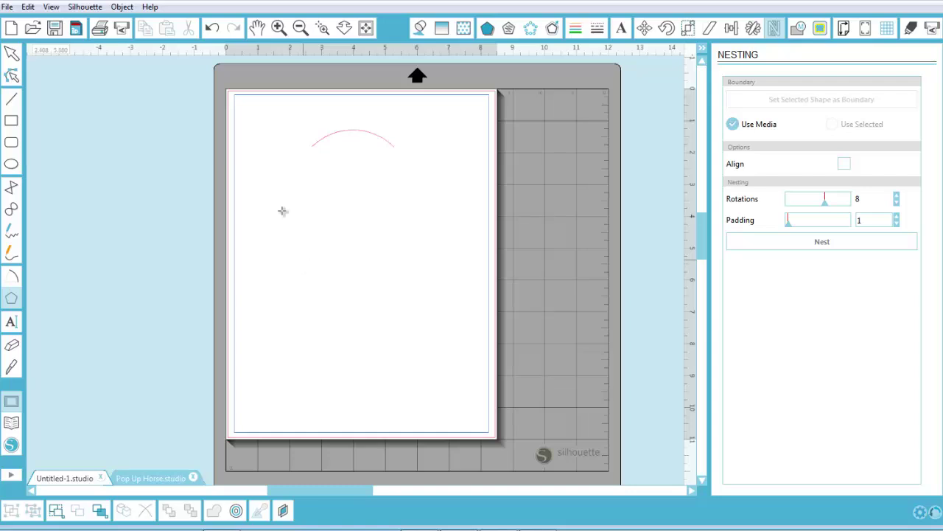
left_click_drag(283, 211, 414, 270)
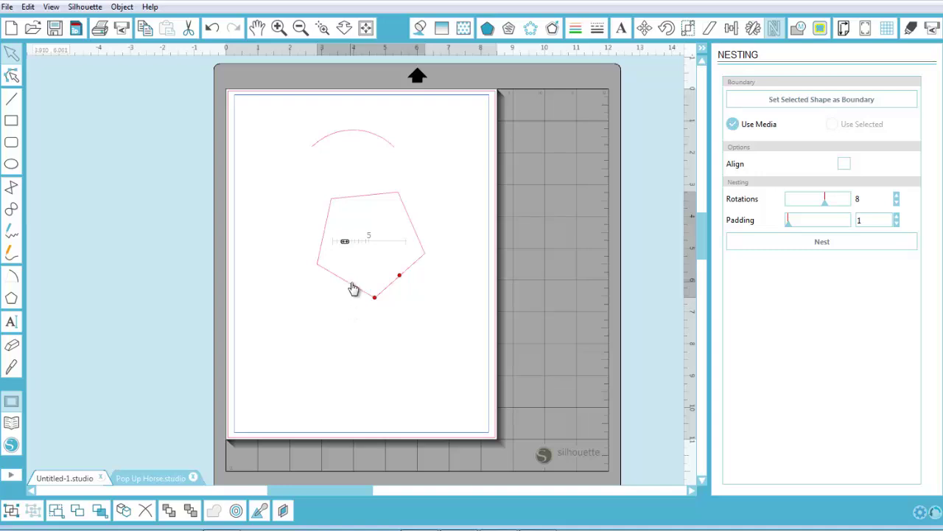
left_click(327, 29)
left_click_drag(309, 175, 442, 358)
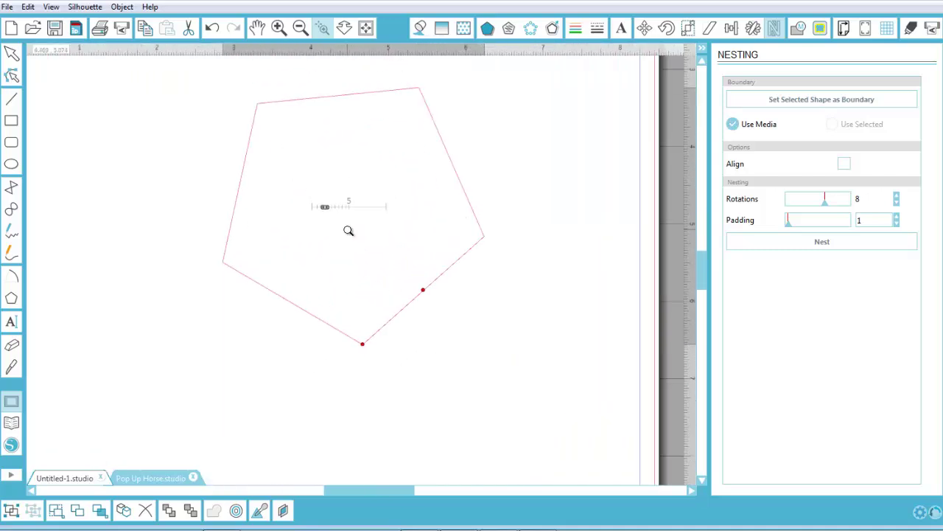
left_click(14, 62)
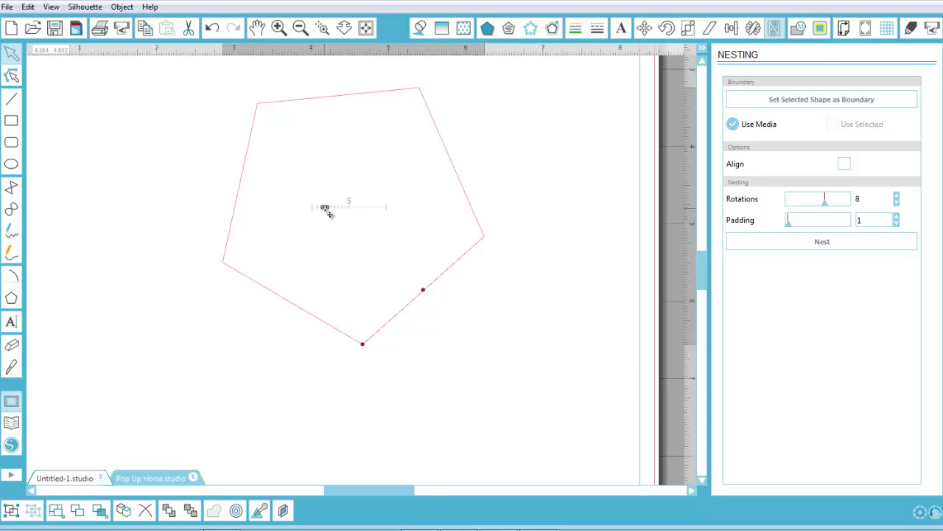
left_click_drag(331, 214, 394, 213)
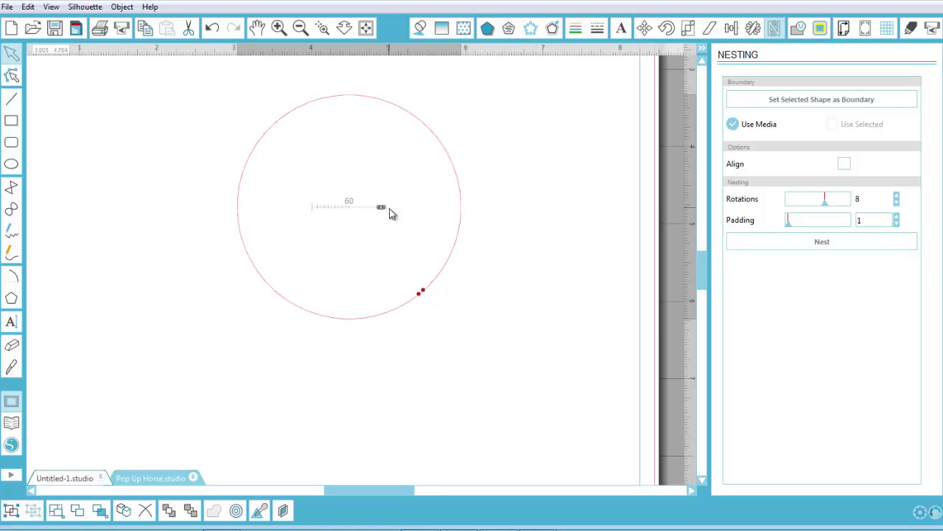
left_click(366, 27)
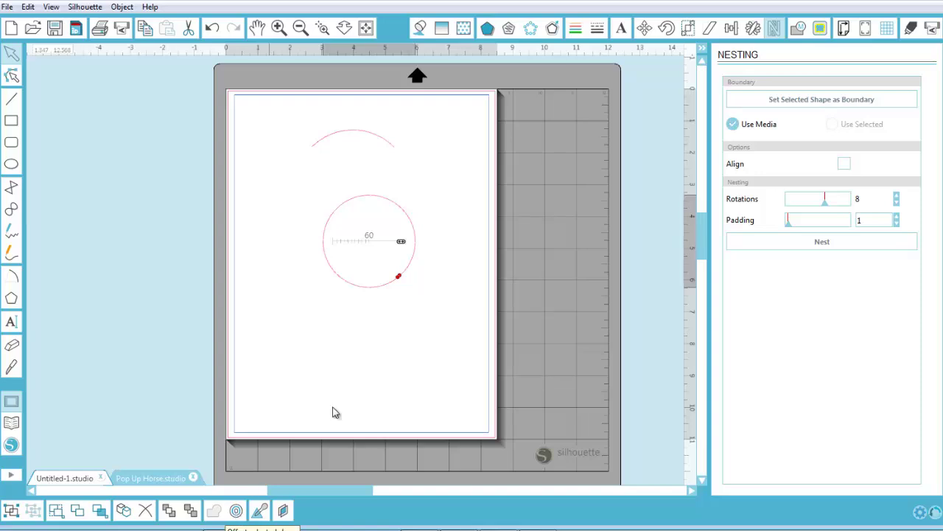
Add concentric 0.250 in offset rings around the 60-sided polygon, trying distances of 1.218 in and 0 in between them.
left_click(236, 510)
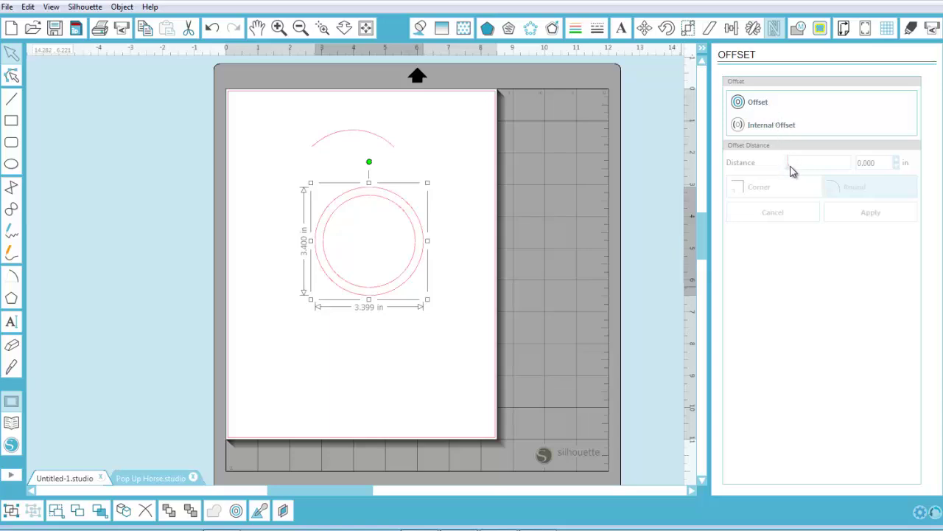
left_click(756, 107)
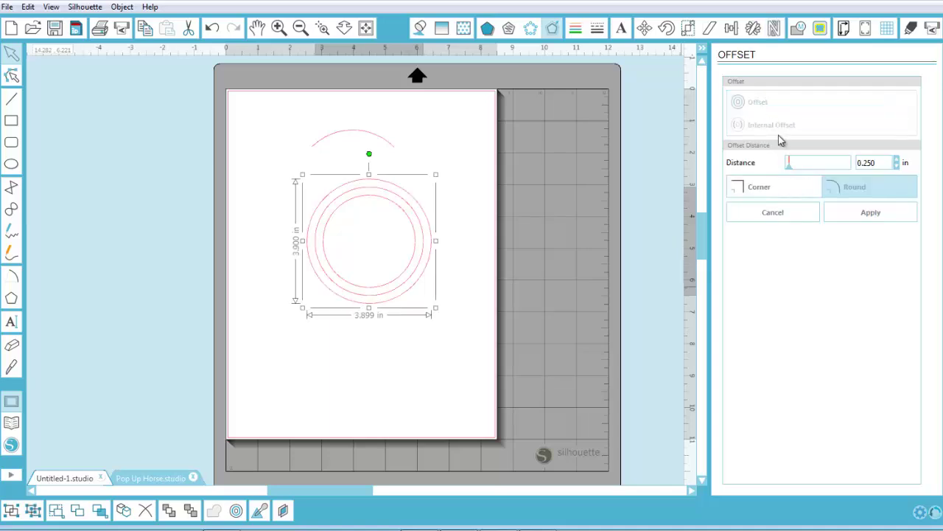
left_click_drag(790, 168, 796, 171)
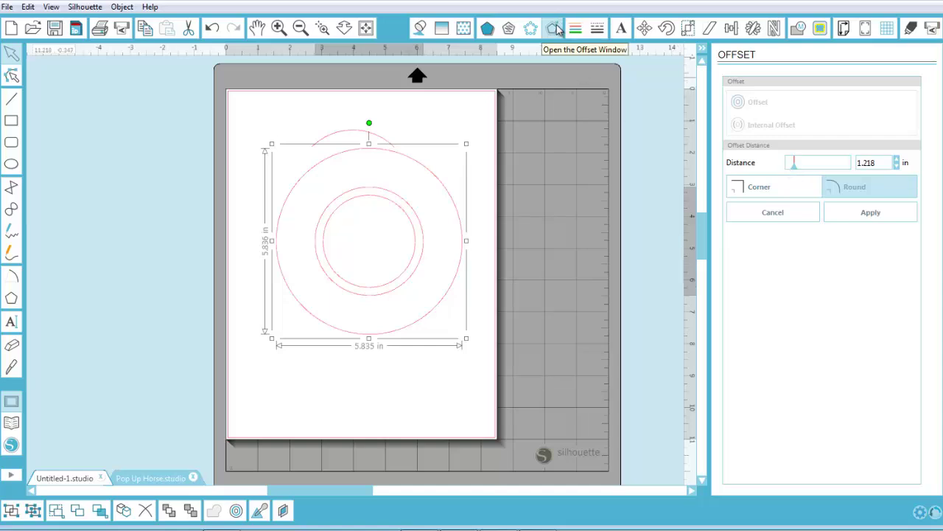
left_click_drag(794, 168, 792, 169)
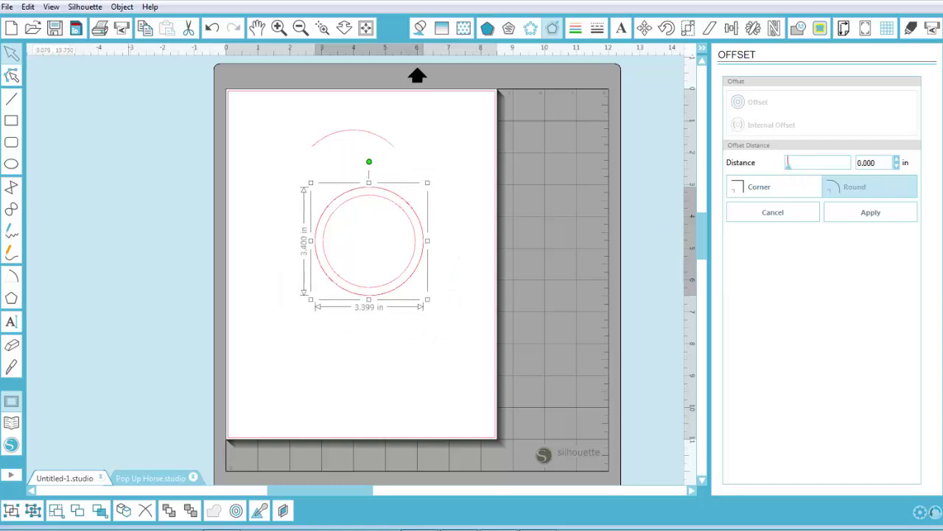
left_click(235, 513)
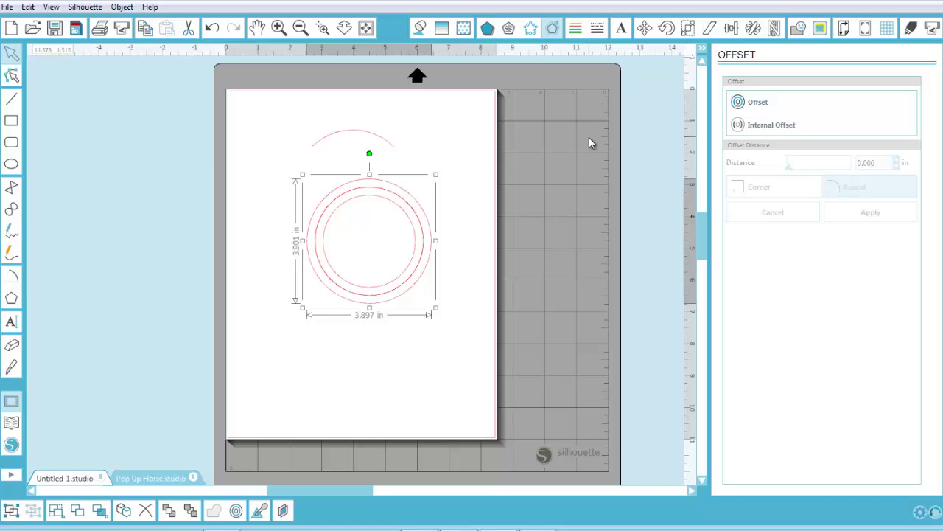
Reduce the button size in the display preferences to the fourth of the six marks and apply it.
left_click(920, 513)
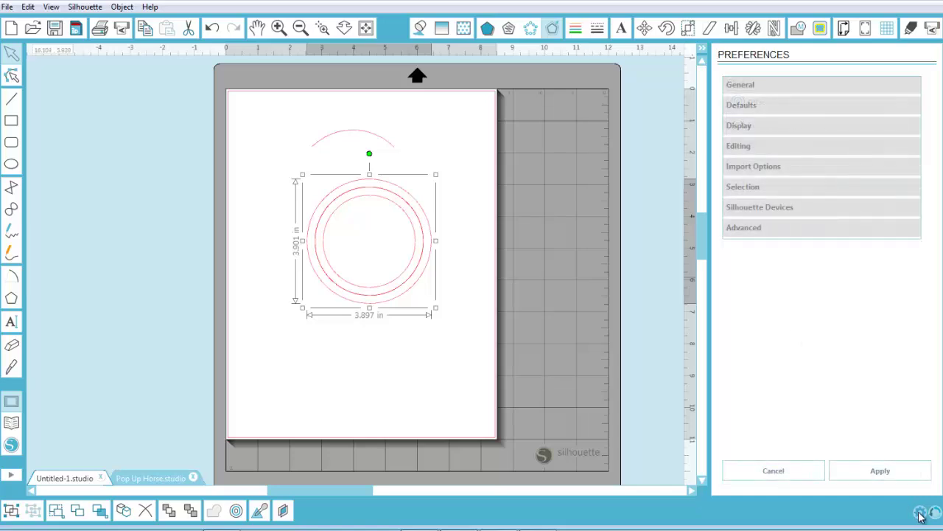
left_click(764, 131)
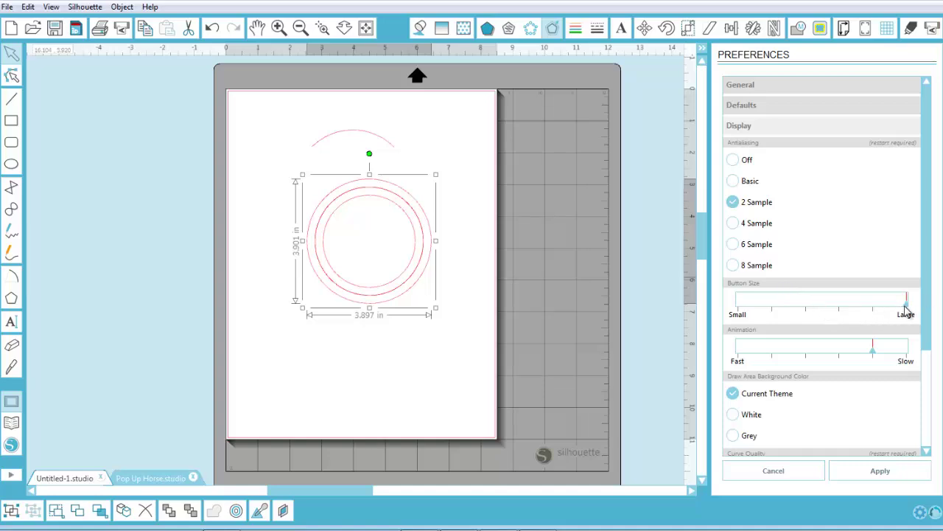
left_click_drag(906, 309, 844, 311)
left_click(894, 473)
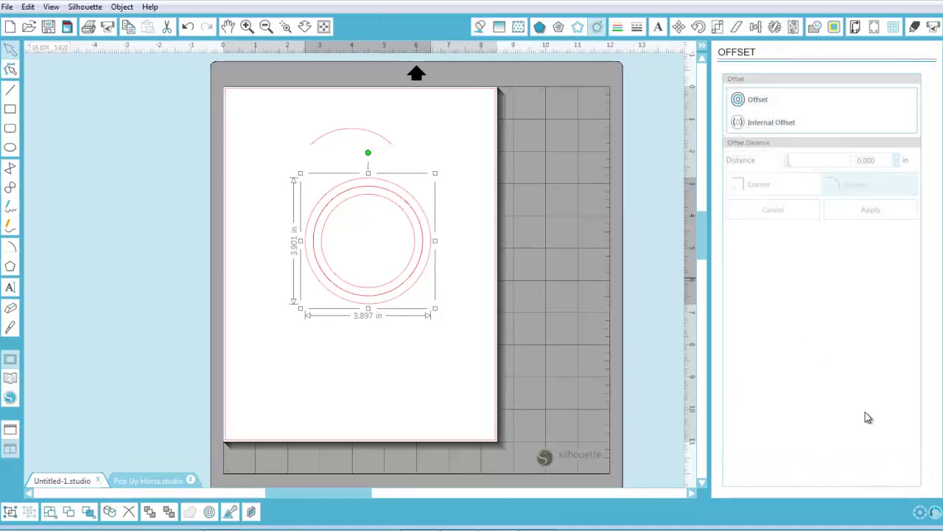
Set the button size in the display preferences to Large and apply it.
left_click(921, 513)
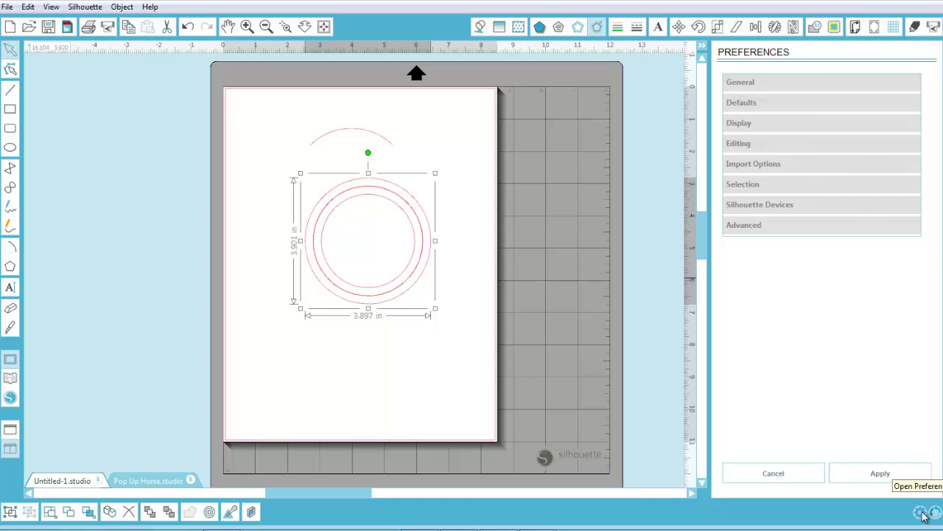
left_click(780, 123)
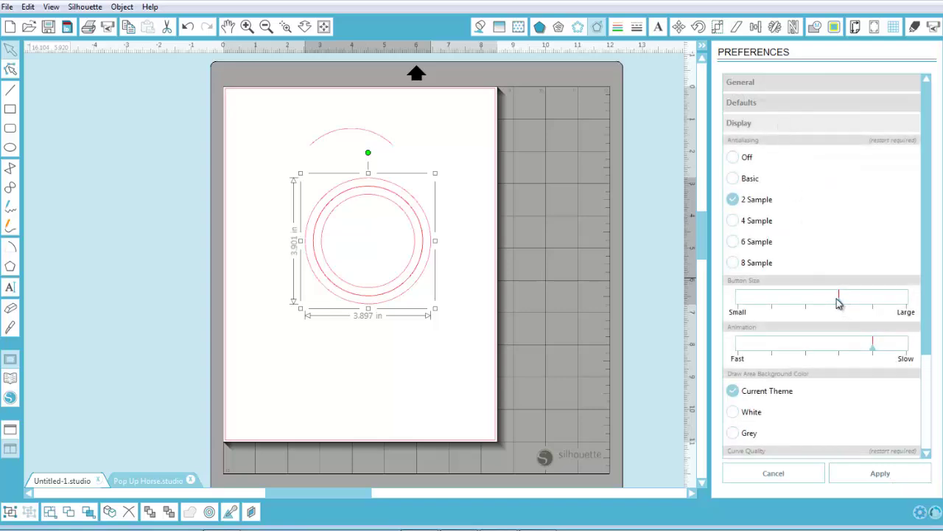
left_click_drag(844, 307, 907, 302)
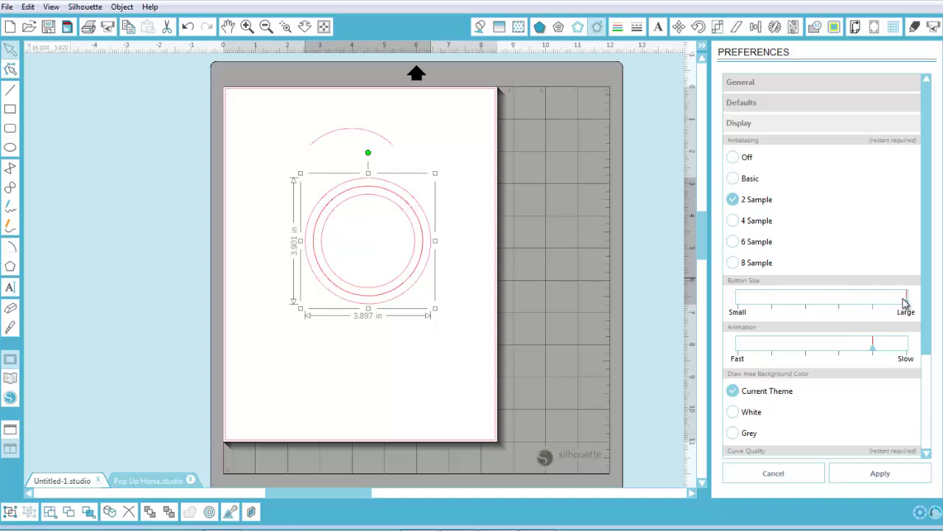
left_click(892, 479)
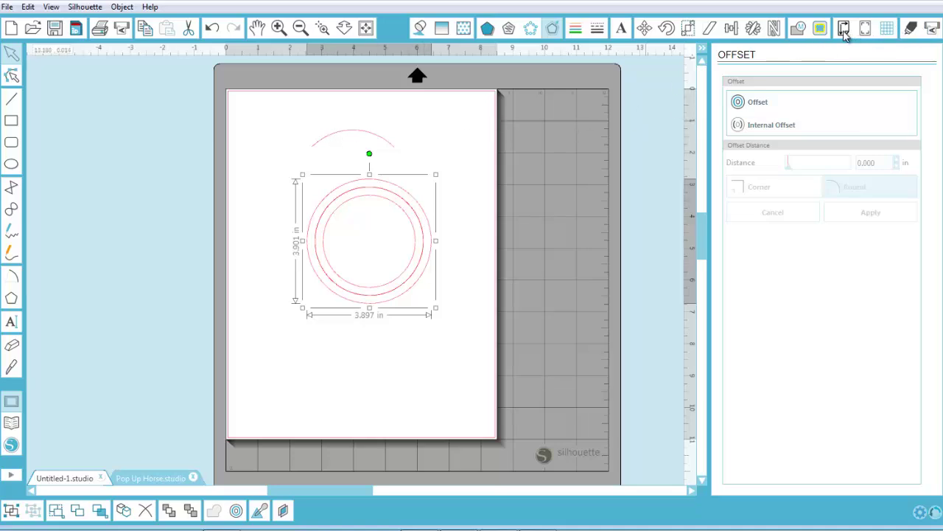
Review the Modify, Trace, Page Settings and Cut Settings options one after another, returning to Page Settings.
left_click(799, 30)
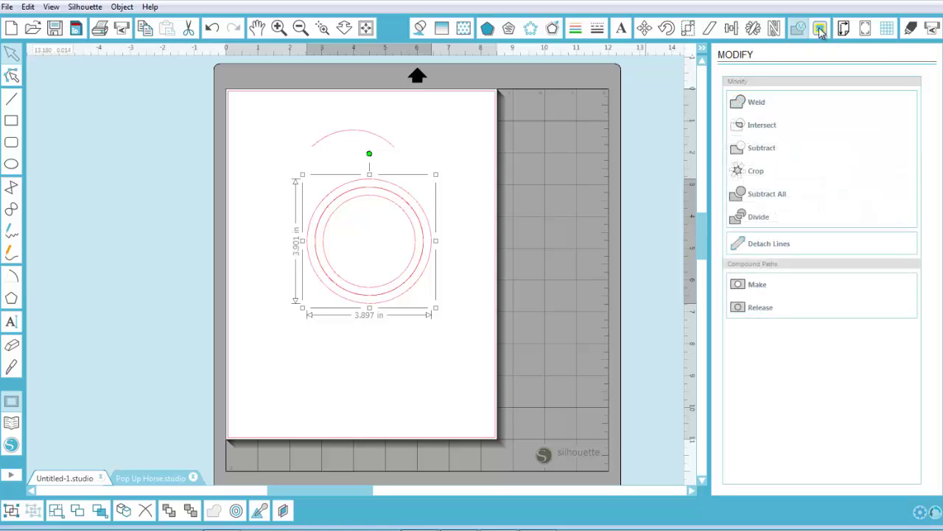
left_click(820, 29)
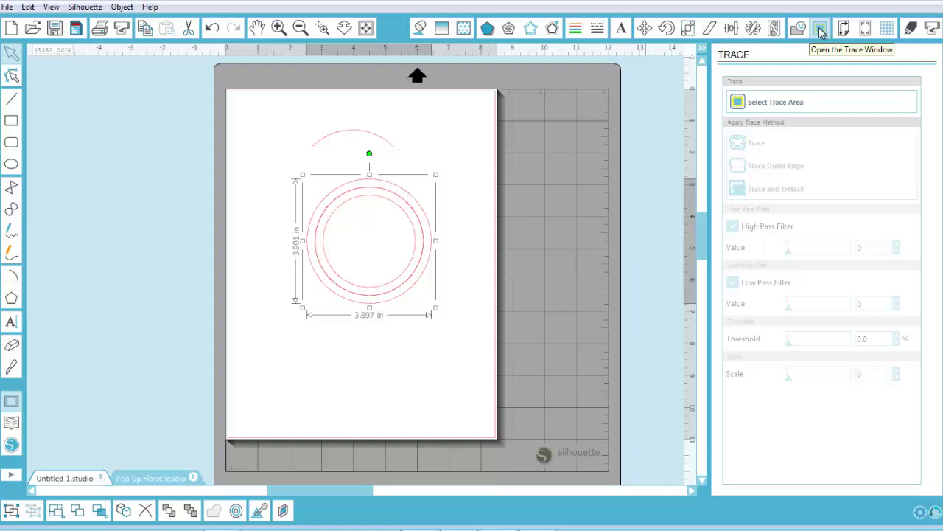
left_click(844, 30)
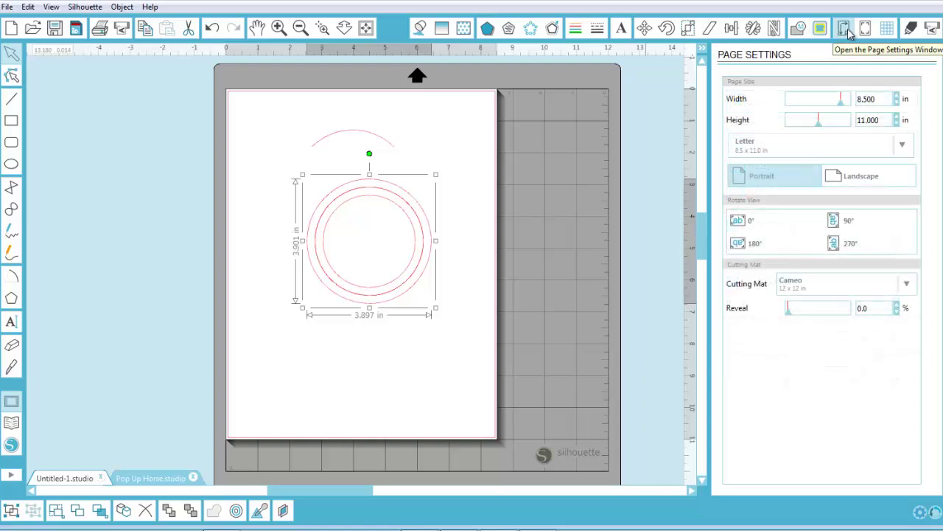
left_click(910, 29)
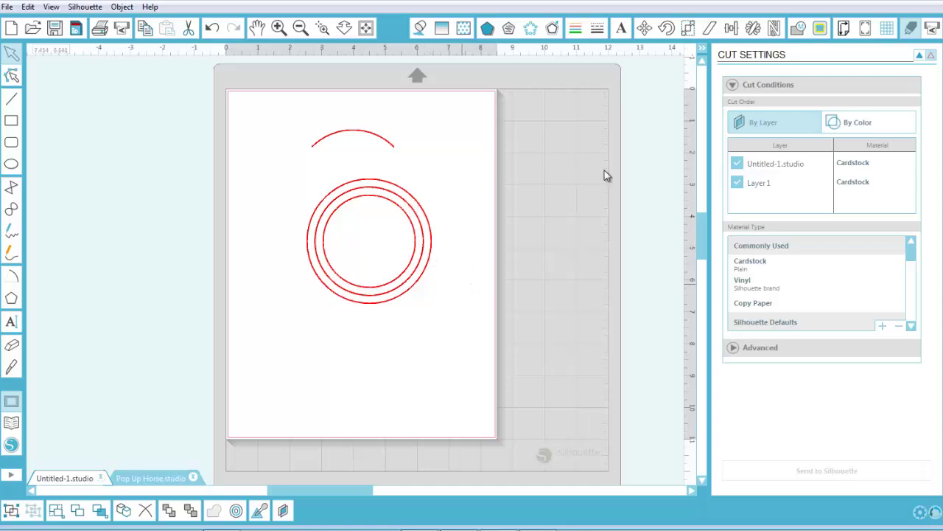
left_click(844, 29)
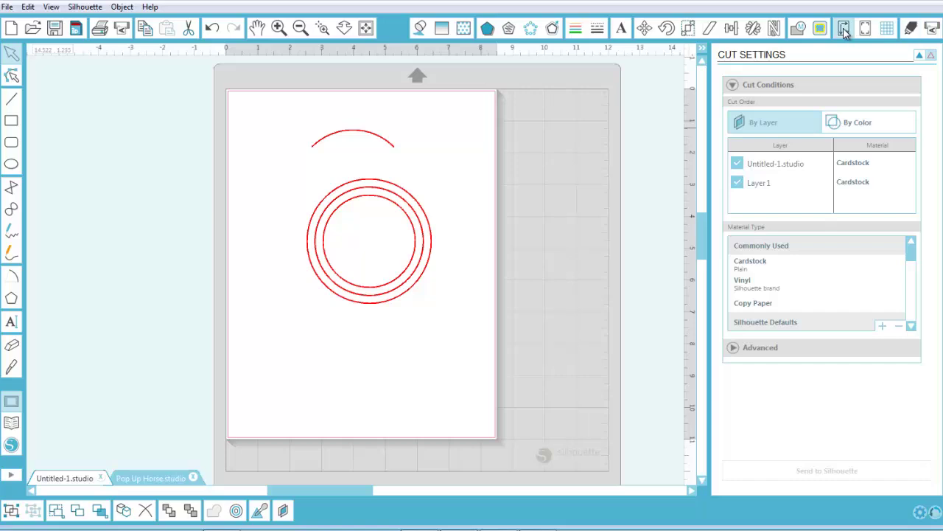